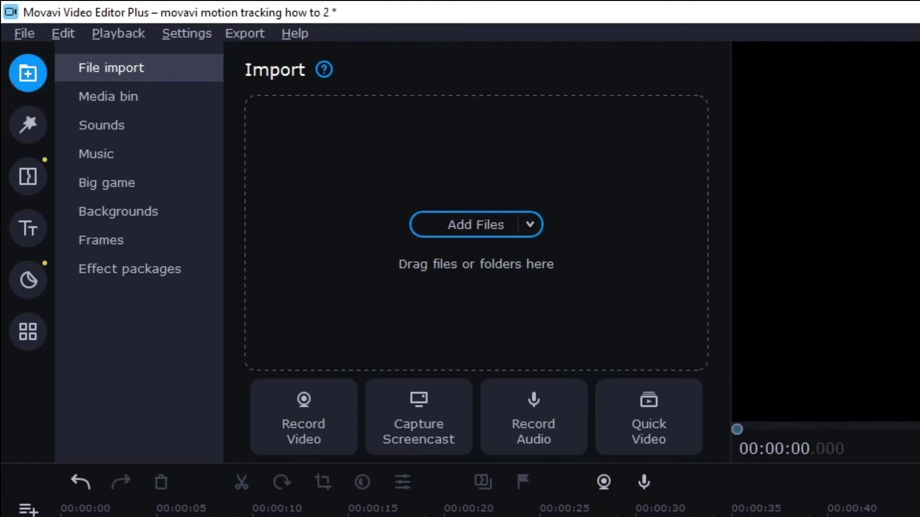
Step: Browse the Stickers, Titles and extra tools collections, viewing the Highlight and Conceal masks
{"action": "left_click", "coordinate": [28, 278]}
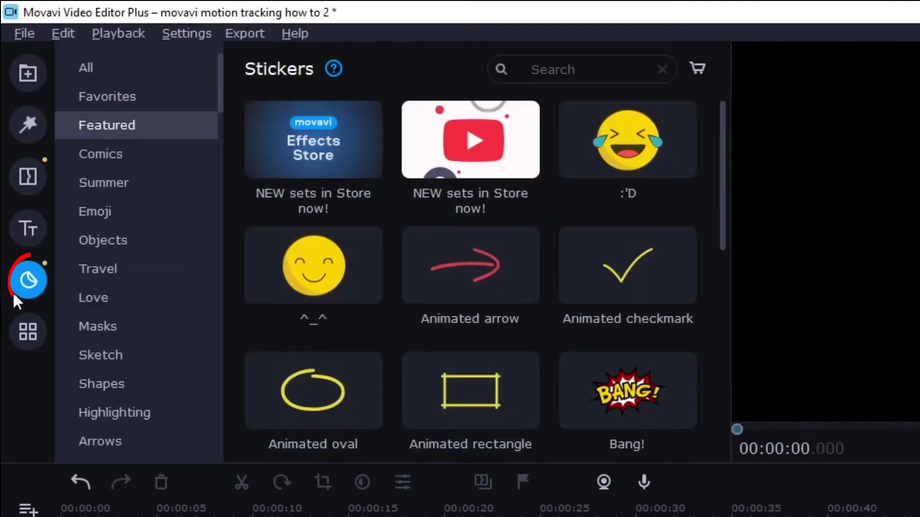
{"action": "left_click", "coordinate": [28, 235]}
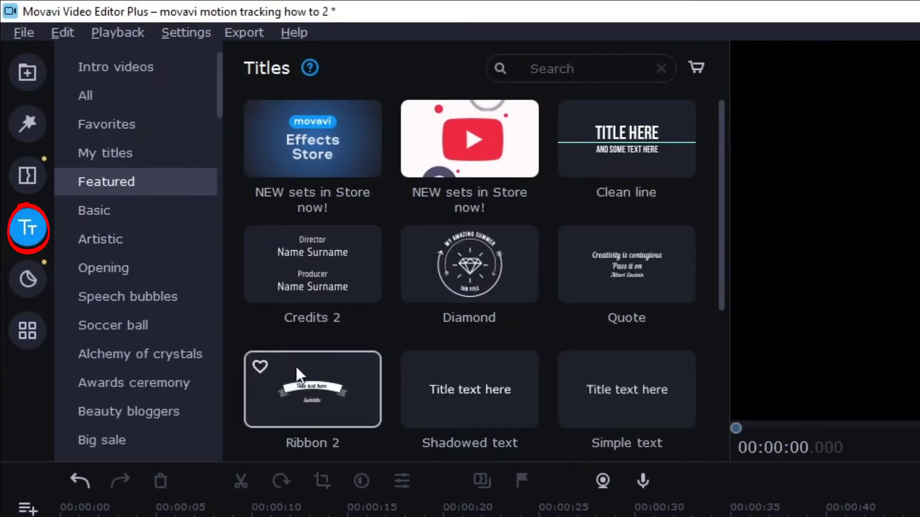
{"action": "left_click", "coordinate": [46, 338]}
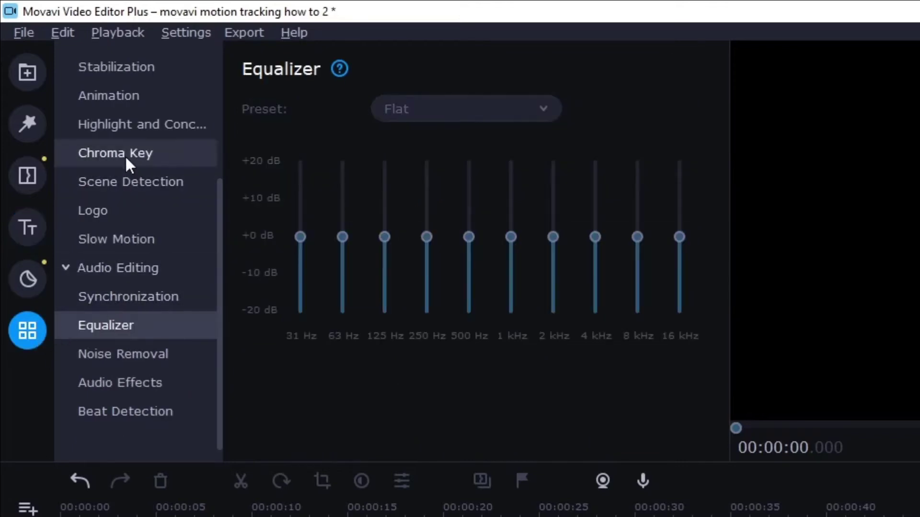
{"action": "left_click", "coordinate": [143, 127]}
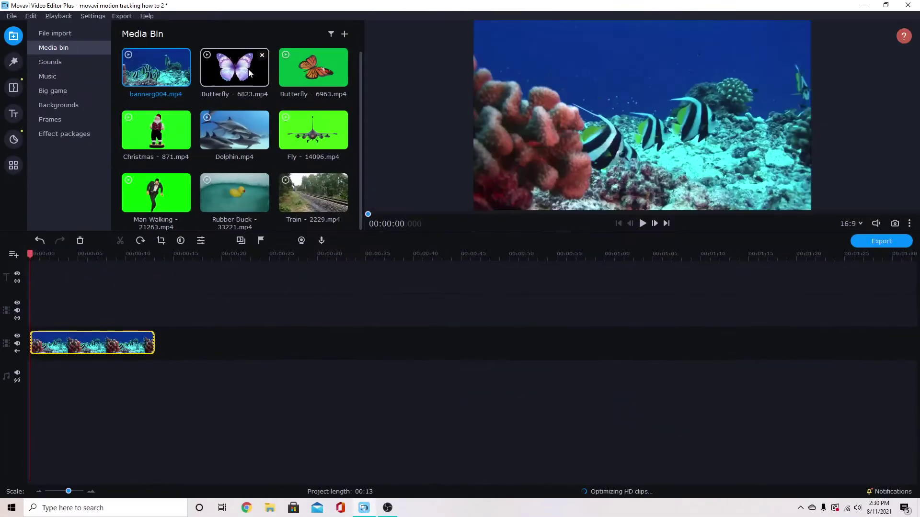
Step: Place the Butterfly clip as an overlay at 3 seconds and preview it
{"action": "left_click_drag", "start_coordinate": [249, 73], "coordinate": [72, 310]}
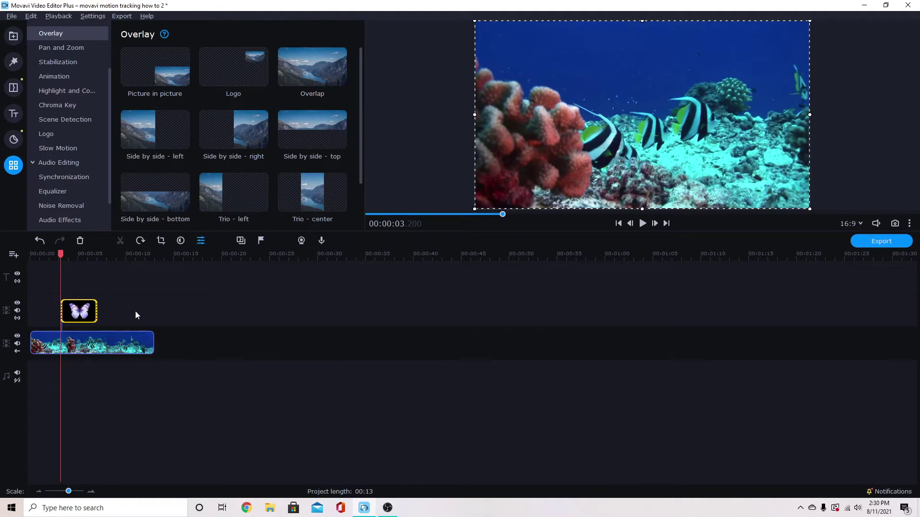
{"action": "left_click", "coordinate": [70, 314]}
{"action": "left_click", "coordinate": [82, 314]}
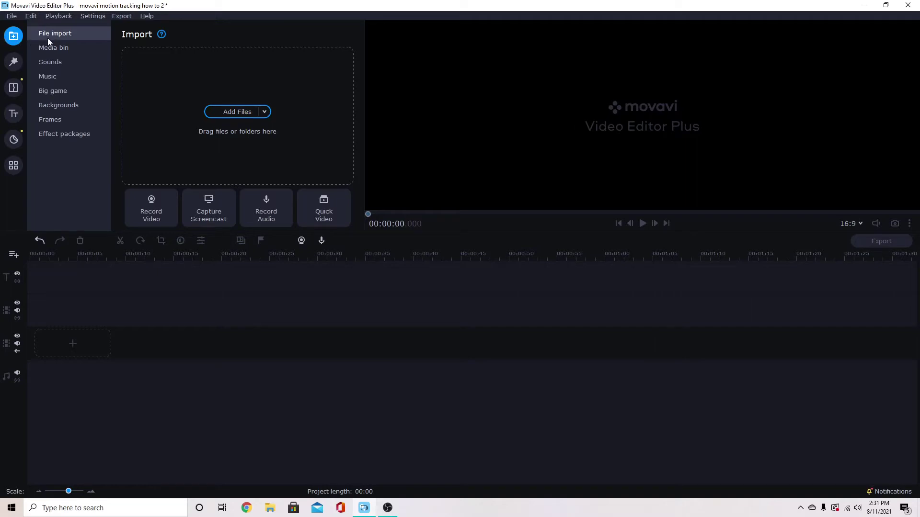
Step: Import chicken.mp4 into the media bin
{"action": "left_click", "coordinate": [237, 112]}
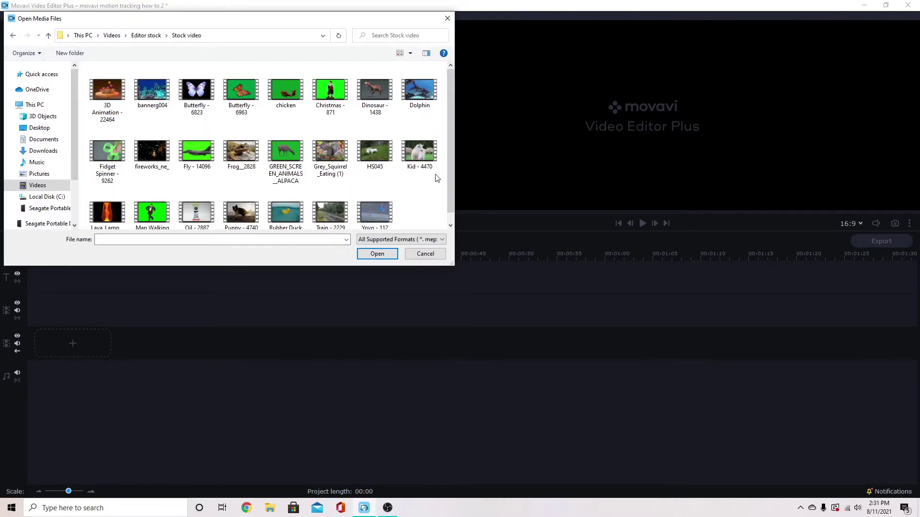
{"action": "left_click", "coordinate": [289, 103]}
{"action": "left_click", "coordinate": [374, 252]}
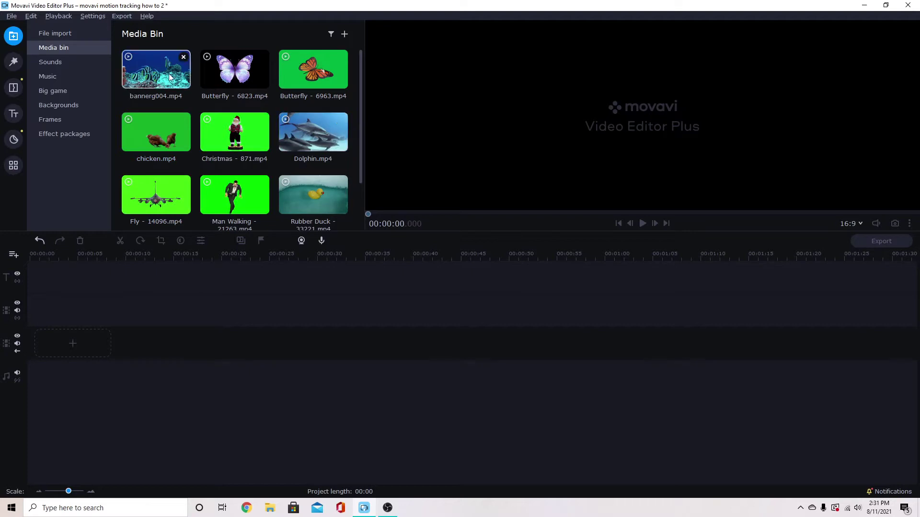
Step: Put Train - 2229.mp4 on the video track and set the playhead to 4.5 seconds
{"action": "scroll", "coordinate": [156, 144], "scroll_direction": "down", "scroll_amount": 2}
{"action": "left_click_drag", "start_coordinate": [155, 191], "coordinate": [98, 360]}
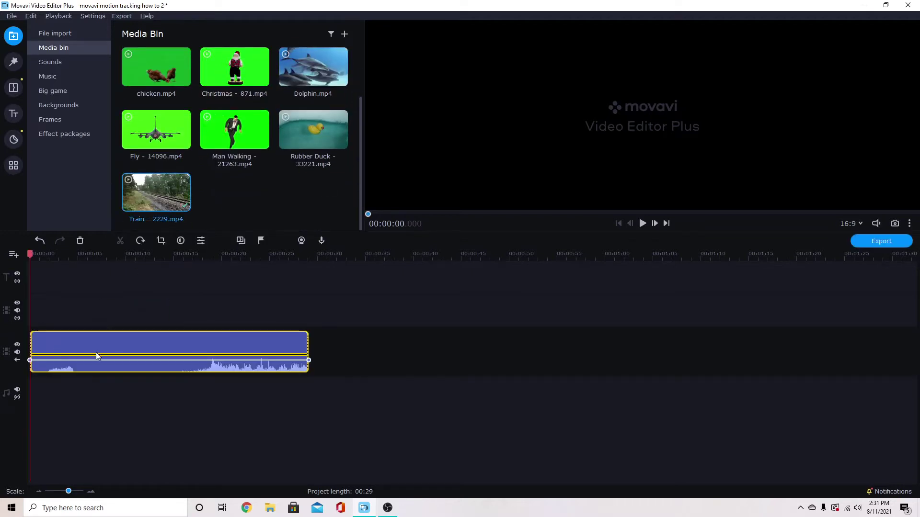
{"action": "left_click", "coordinate": [73, 254]}
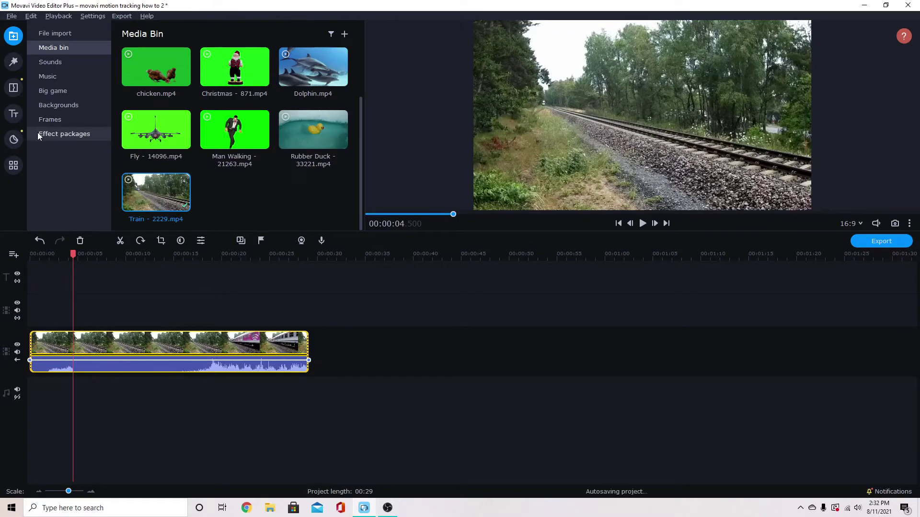
Step: Drop the ^_^ sticker above the train clip and open its Motion tracking settings
{"action": "left_click", "coordinate": [13, 139]}
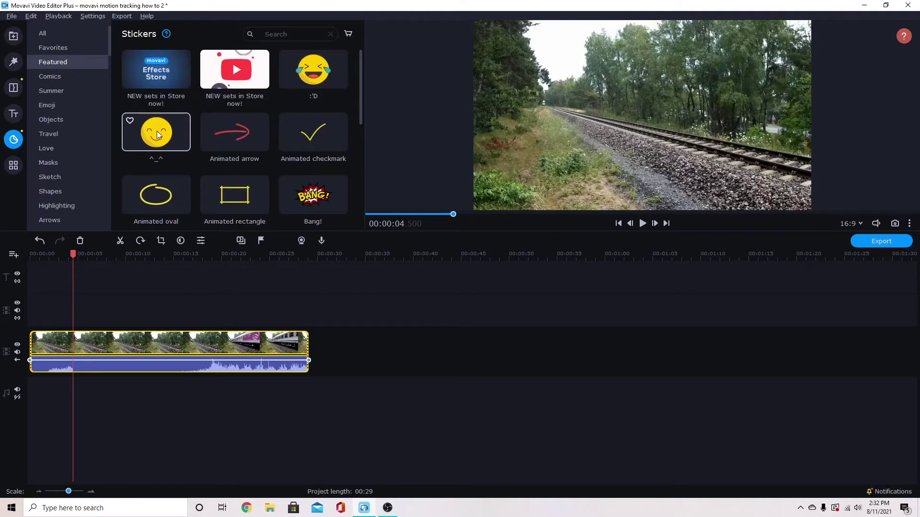
{"action": "left_click", "coordinate": [143, 146]}
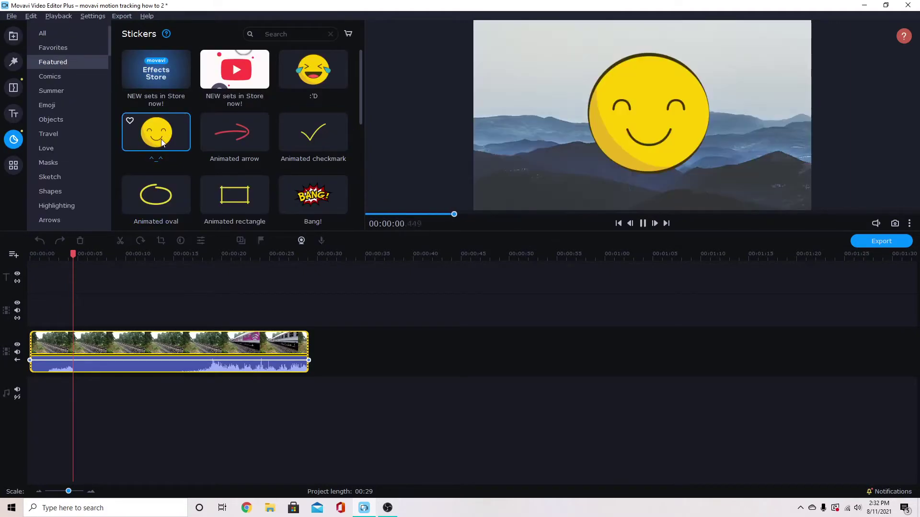
{"action": "left_click_drag", "start_coordinate": [149, 157], "coordinate": [98, 296]}
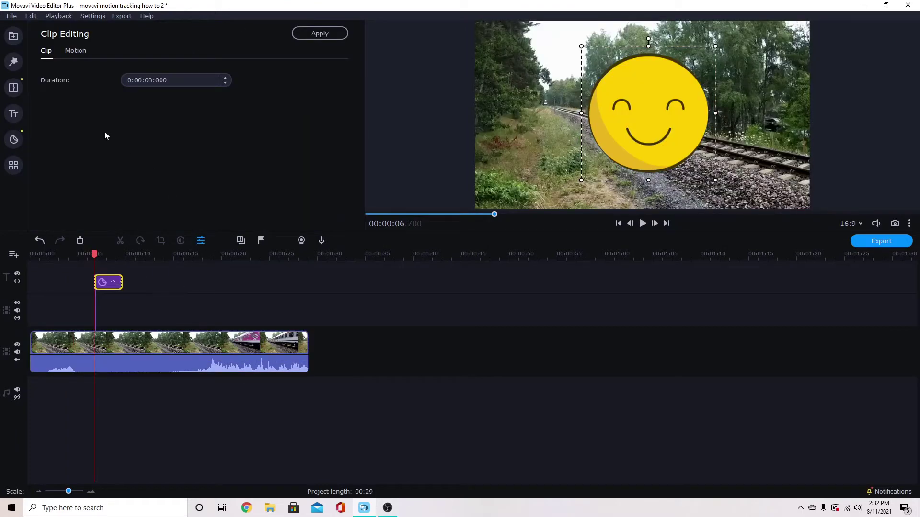
{"action": "left_click", "coordinate": [113, 285]}
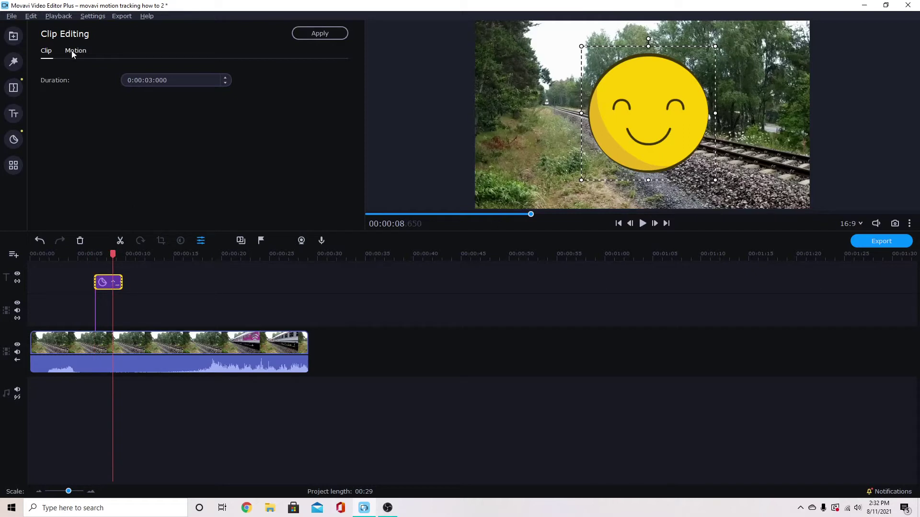
{"action": "left_click", "coordinate": [106, 290]}
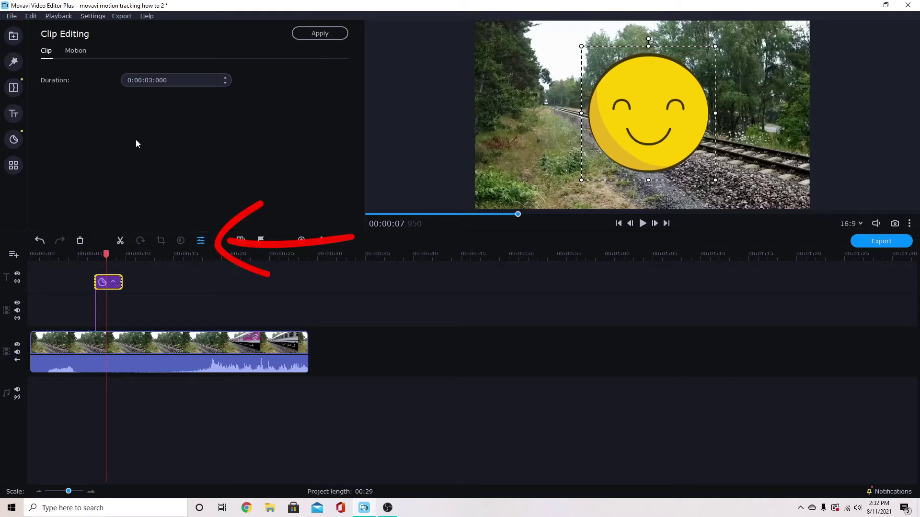
{"action": "left_click", "coordinate": [75, 51]}
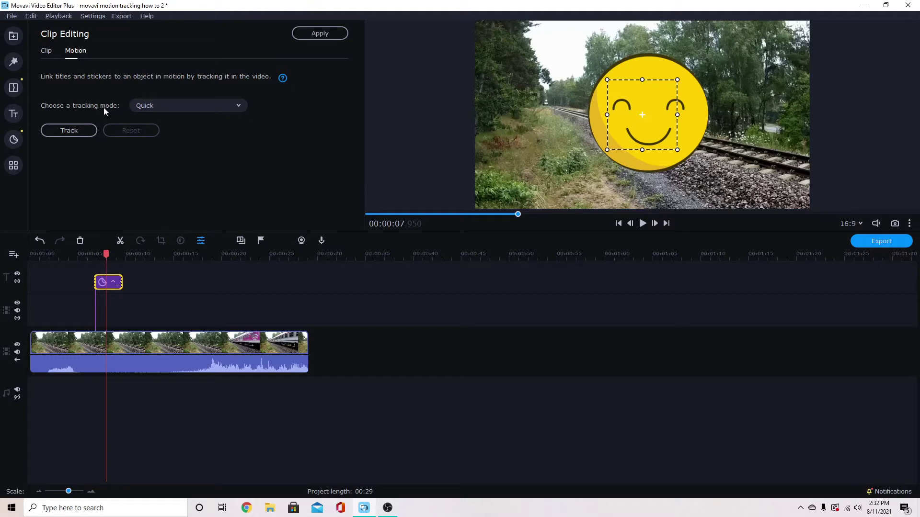
Step: Shrink the tracking box onto the distant train in an enlarged player and run Track
{"action": "left_click_drag", "start_coordinate": [608, 79], "coordinate": [548, 109]}
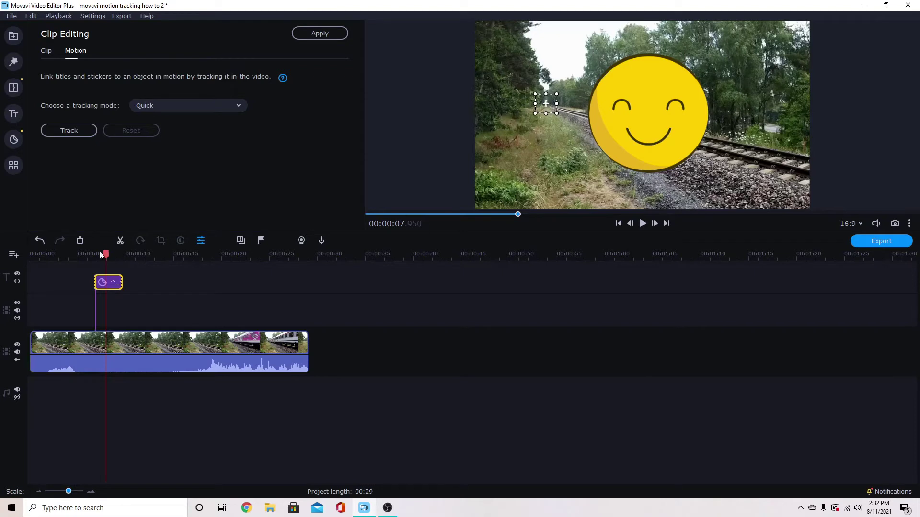
{"action": "left_click_drag", "start_coordinate": [106, 253], "coordinate": [120, 253]}
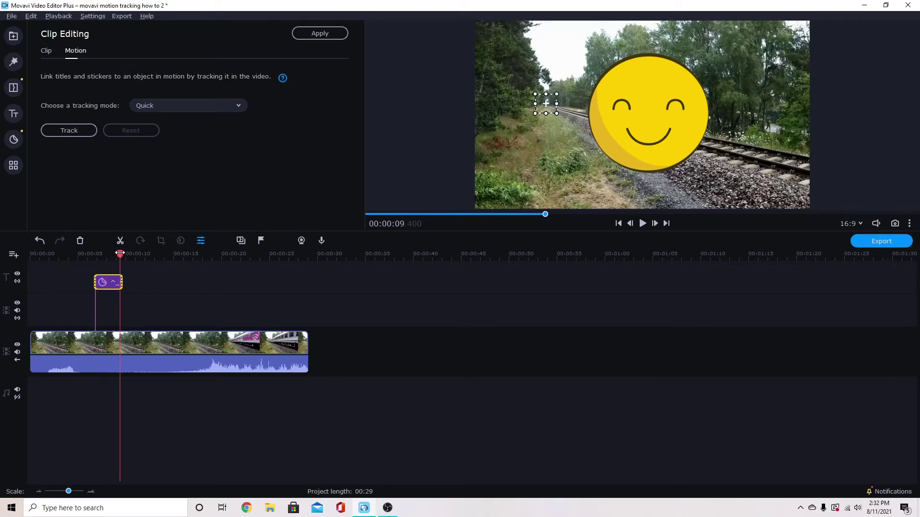
{"action": "left_click_drag", "start_coordinate": [536, 94], "coordinate": [552, 110]}
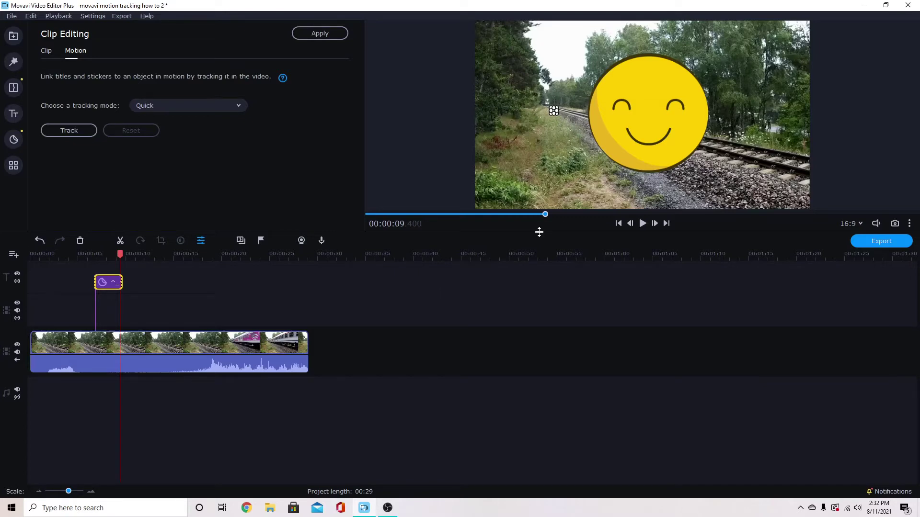
{"action": "left_click_drag", "start_coordinate": [539, 232], "coordinate": [534, 386]}
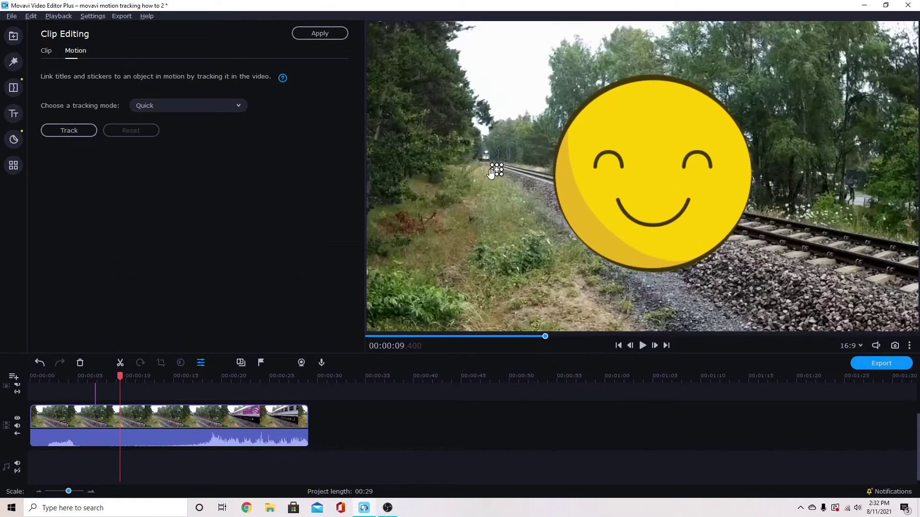
{"action": "left_click_drag", "start_coordinate": [497, 169], "coordinate": [482, 157]}
{"action": "left_click", "coordinate": [58, 131]}
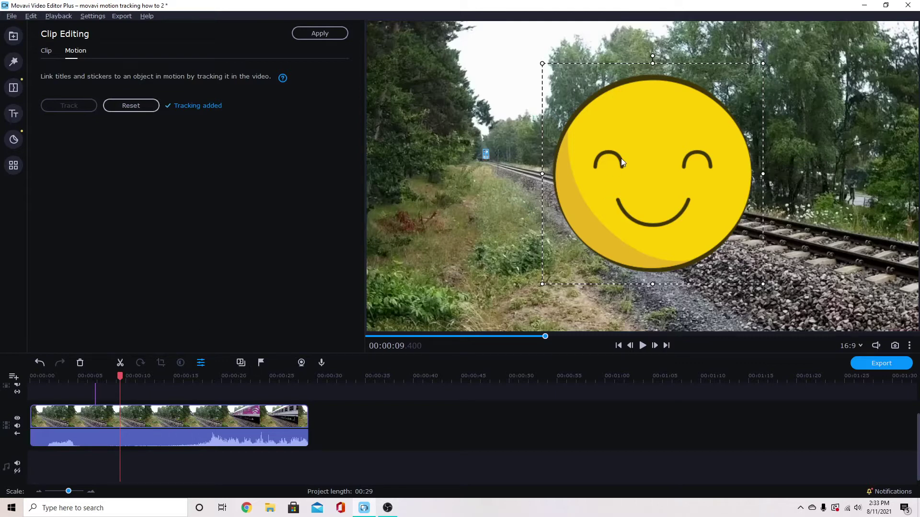
Step: Resize the smiley small and position it on the distant train, then close Clip Editing
{"action": "left_click_drag", "start_coordinate": [542, 63], "coordinate": [673, 194]}
{"action": "left_click_drag", "start_coordinate": [717, 240], "coordinate": [487, 161]}
{"action": "left_click_drag", "start_coordinate": [449, 120], "coordinate": [488, 160]}
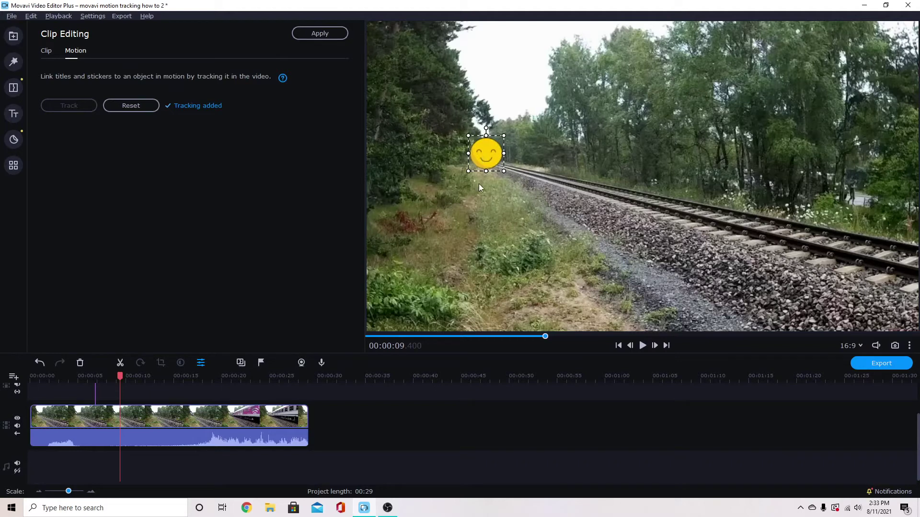
{"action": "left_click", "coordinate": [92, 376]}
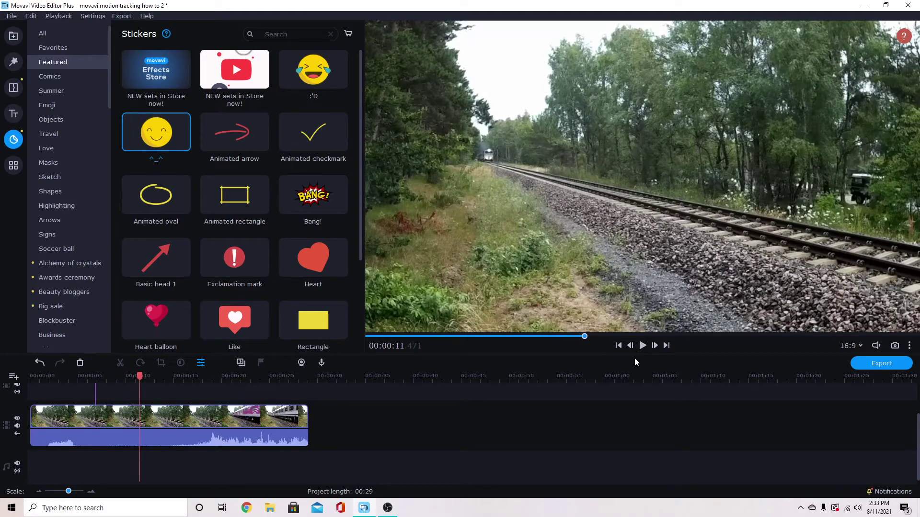
Step: Extend the sticker clip to about 00:00:19 and play back from 6.6 seconds to check
{"action": "left_click_drag", "start_coordinate": [634, 357], "coordinate": [539, 206]}
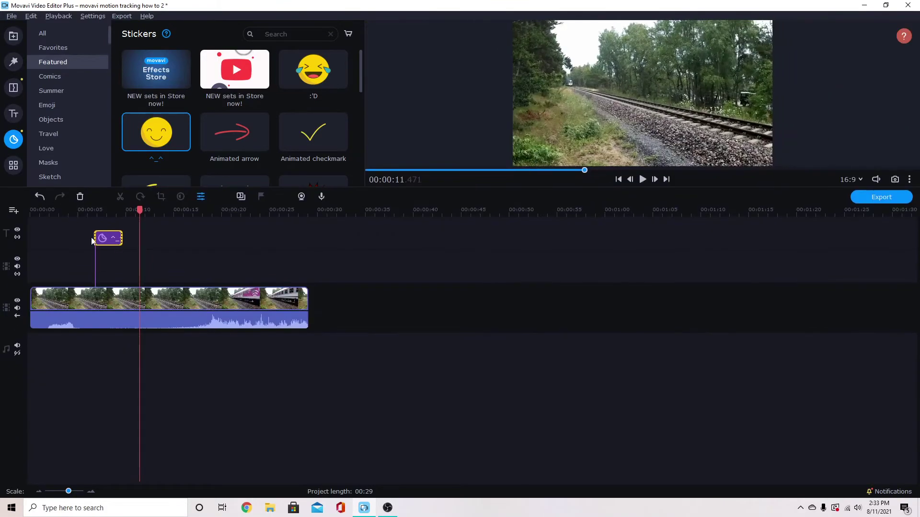
{"action": "left_click", "coordinate": [118, 240]}
{"action": "left_click_drag", "start_coordinate": [123, 240], "coordinate": [212, 243]}
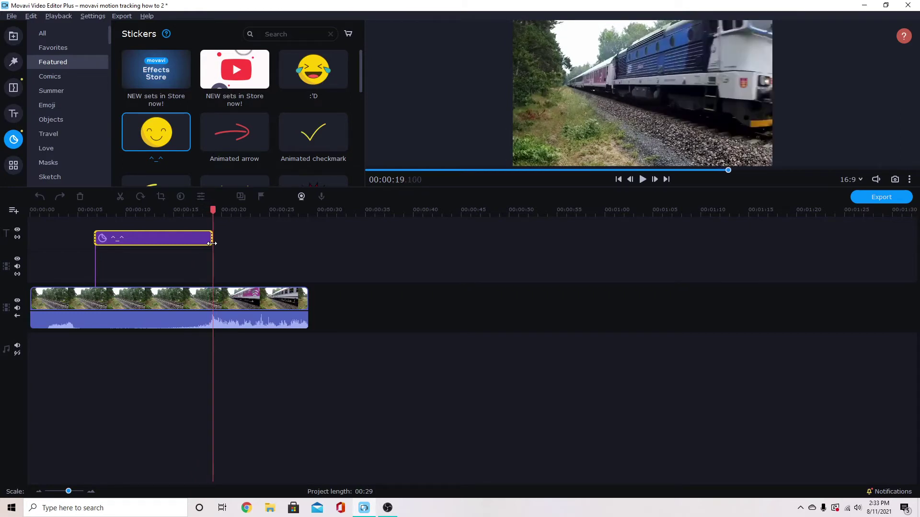
{"action": "left_click", "coordinate": [93, 207]}
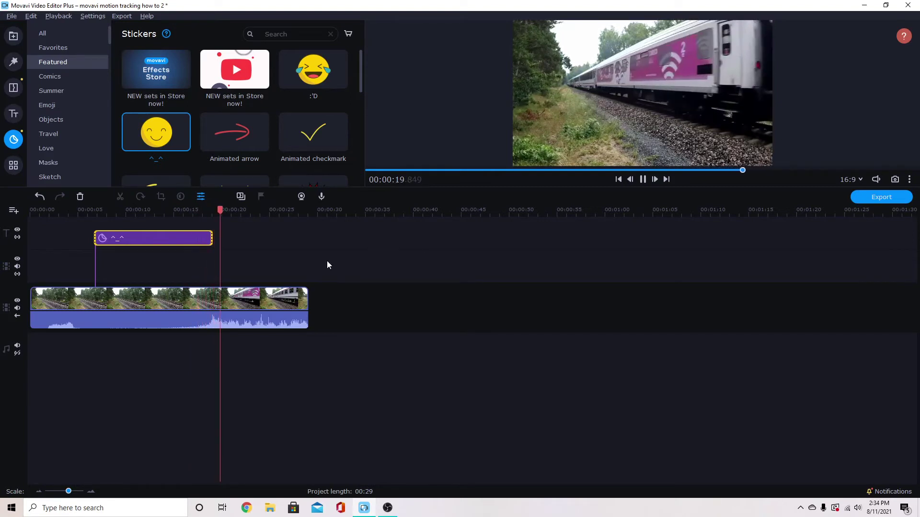
{"action": "left_click", "coordinate": [642, 180]}
{"action": "left_click", "coordinate": [123, 212]}
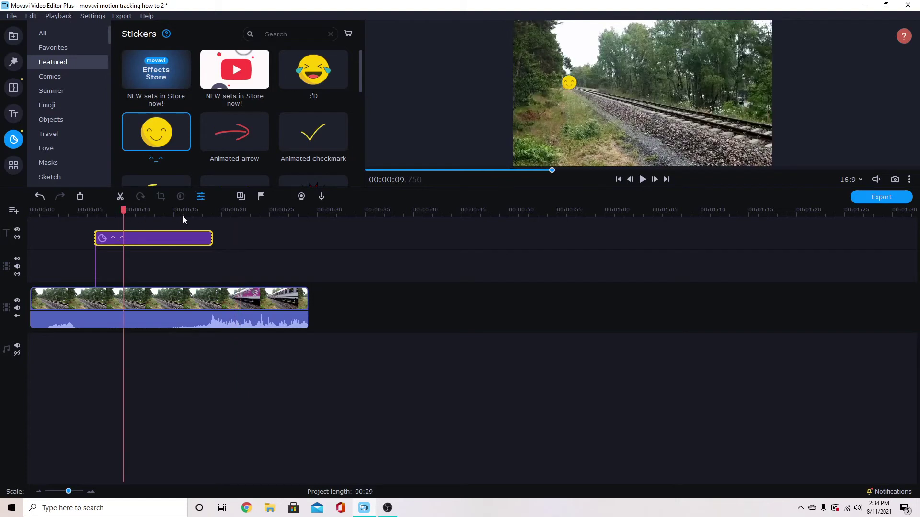
Step: Append the Rubber Duck clip after the train clip on the video track
{"action": "left_click", "coordinate": [17, 40]}
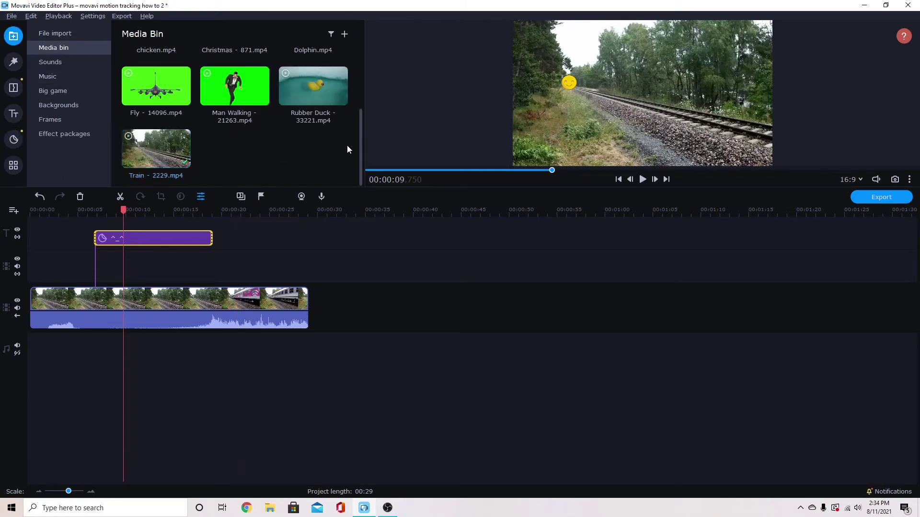
{"action": "left_click_drag", "start_coordinate": [313, 87], "coordinate": [340, 324]}
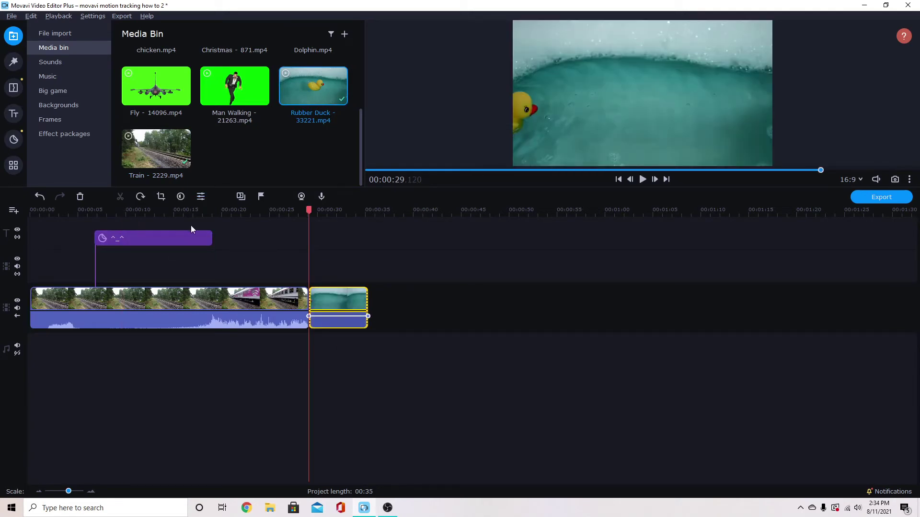
{"action": "left_click", "coordinate": [324, 247]}
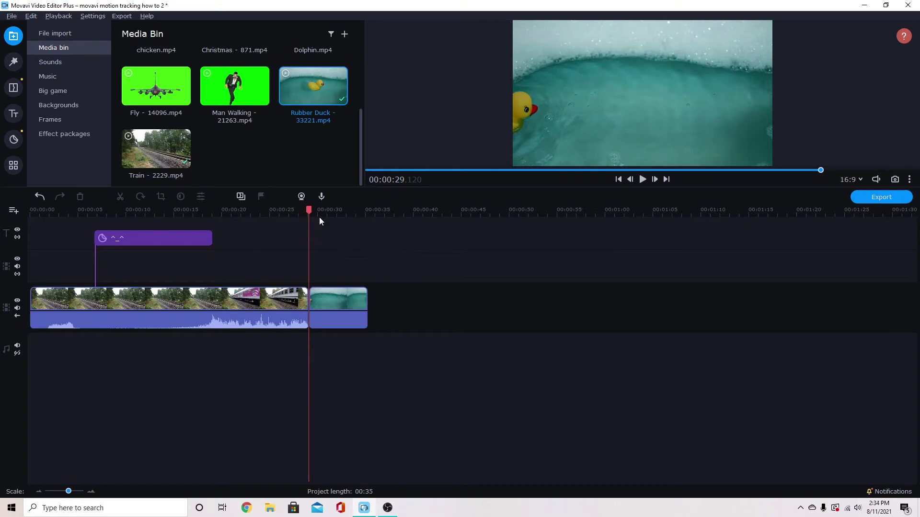
Step: Drag the Simple text title from Basic titles over the Rubber Duck clip
{"action": "left_click", "coordinate": [14, 114]}
{"action": "left_click", "coordinate": [70, 104]}
{"action": "scroll", "coordinate": [172, 136], "scroll_direction": "down", "scroll_amount": 4}
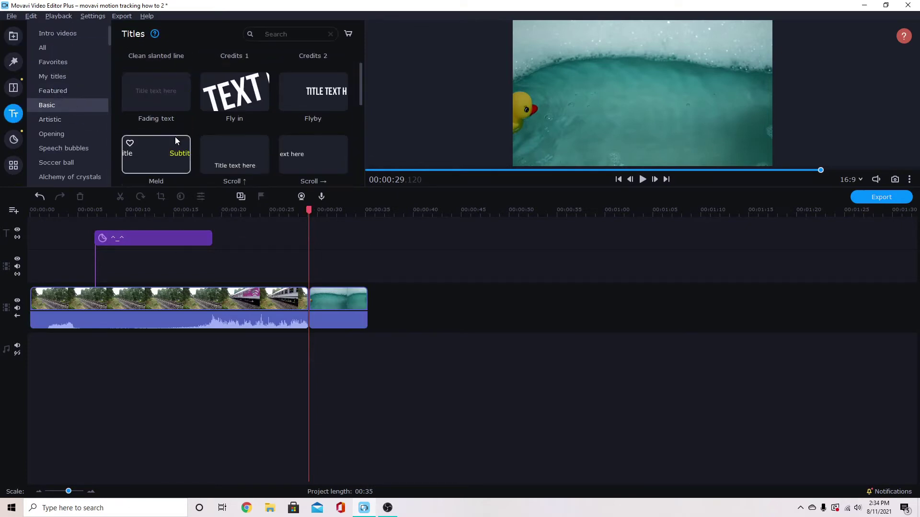
{"action": "scroll", "coordinate": [169, 137], "scroll_direction": "down", "scroll_amount": 3}
{"action": "left_click_drag", "start_coordinate": [157, 142], "coordinate": [311, 240]}
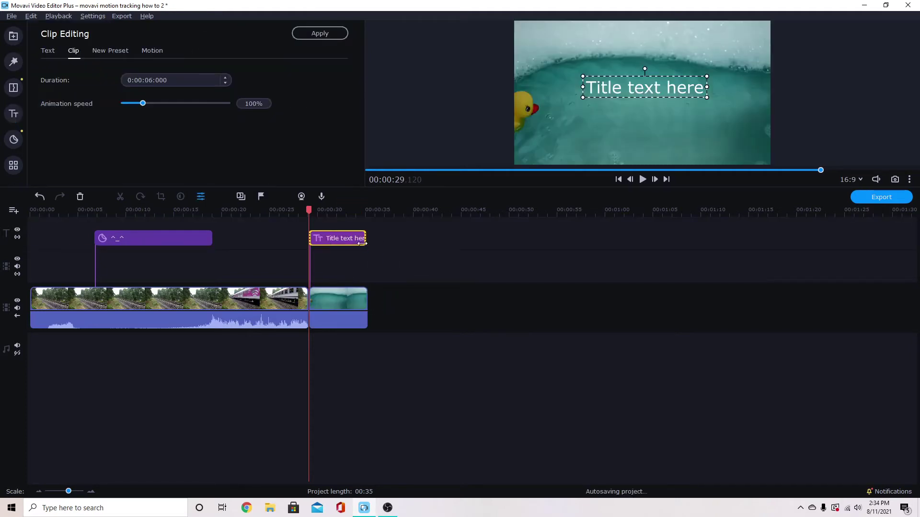
Step: Replace the title's placeholder text with DUCKY and apply it
{"action": "left_click", "coordinate": [366, 244]}
{"action": "double_click", "coordinate": [349, 242]}
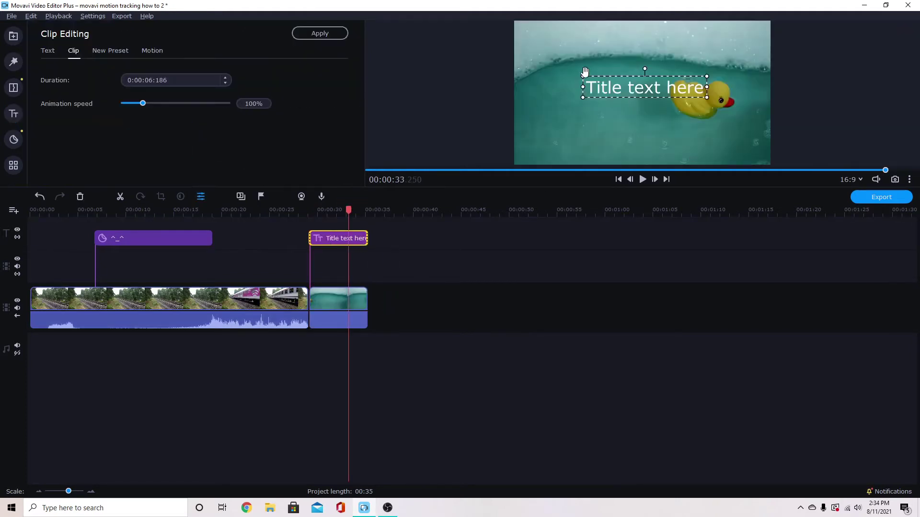
{"action": "key", "text": "ctrl+a"}
{"action": "key", "text": "BackSpace"}
{"action": "type", "text": "DUCKY"}
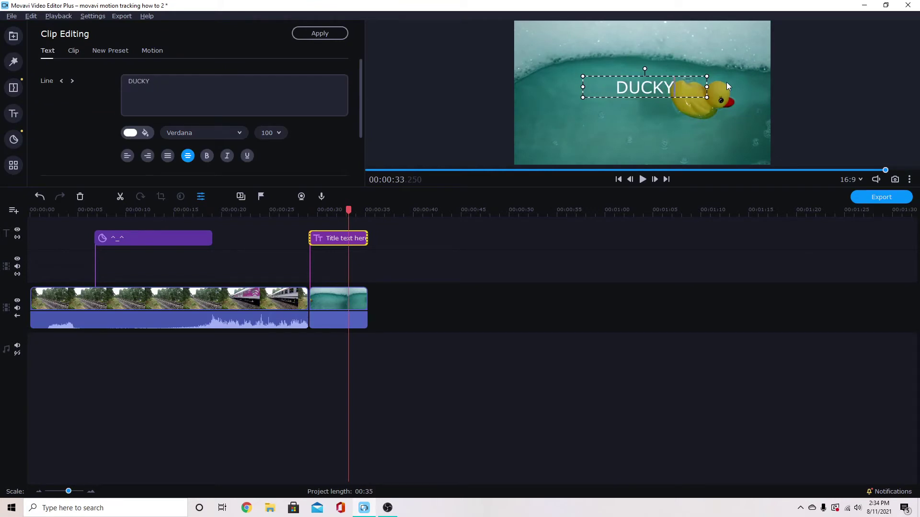
{"action": "left_click", "coordinate": [688, 121]}
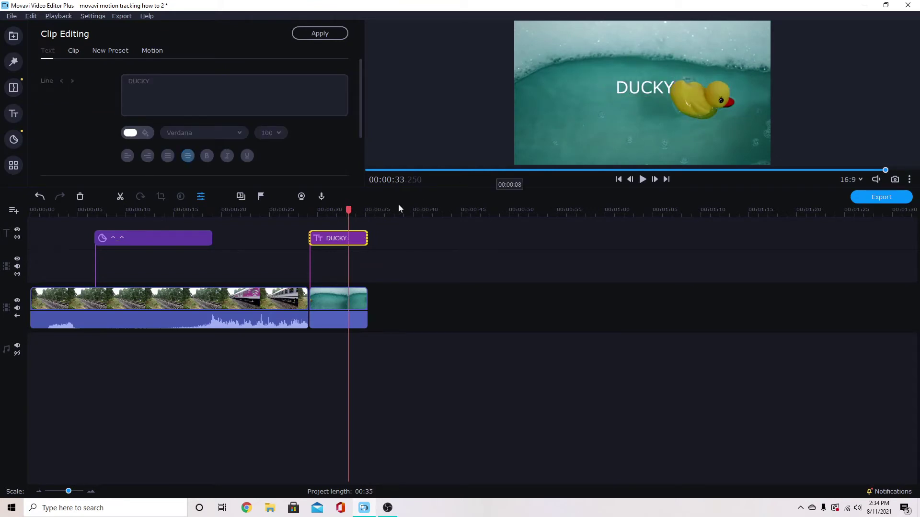
Step: Set the playhead inside the DUCKY title and open its motion tracking settings
{"action": "left_click", "coordinate": [314, 210]}
{"action": "left_click", "coordinate": [323, 240]}
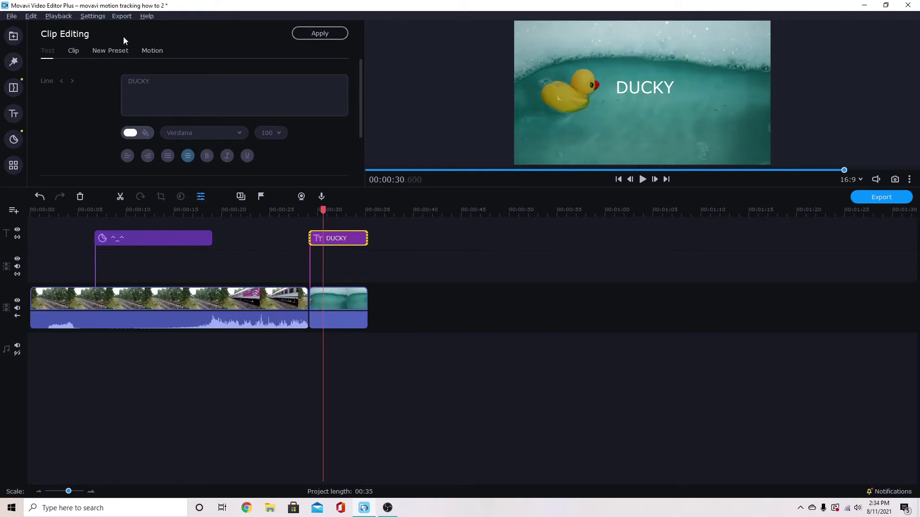
{"action": "left_click", "coordinate": [160, 51]}
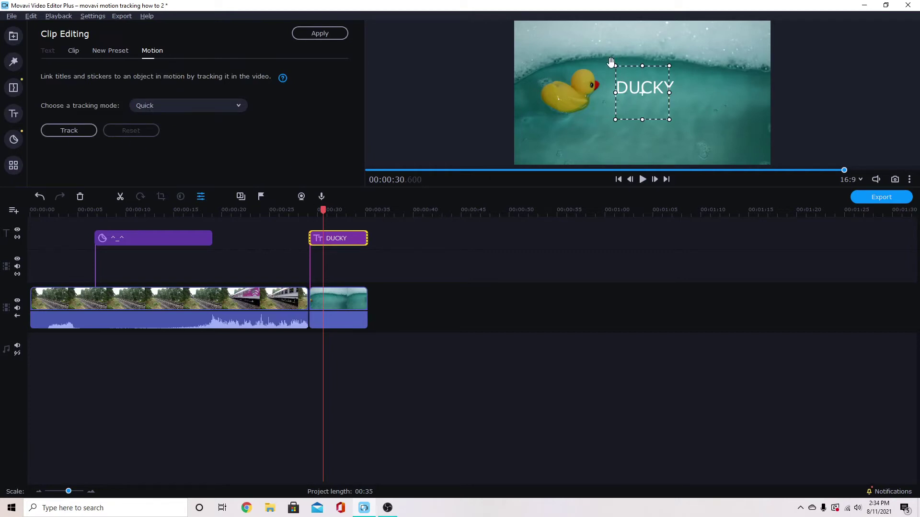
Step: Fit the tracking box around the duck's head, track it, and replay to check
{"action": "left_click_drag", "start_coordinate": [611, 62], "coordinate": [570, 97]}
{"action": "left_click", "coordinate": [66, 134]}
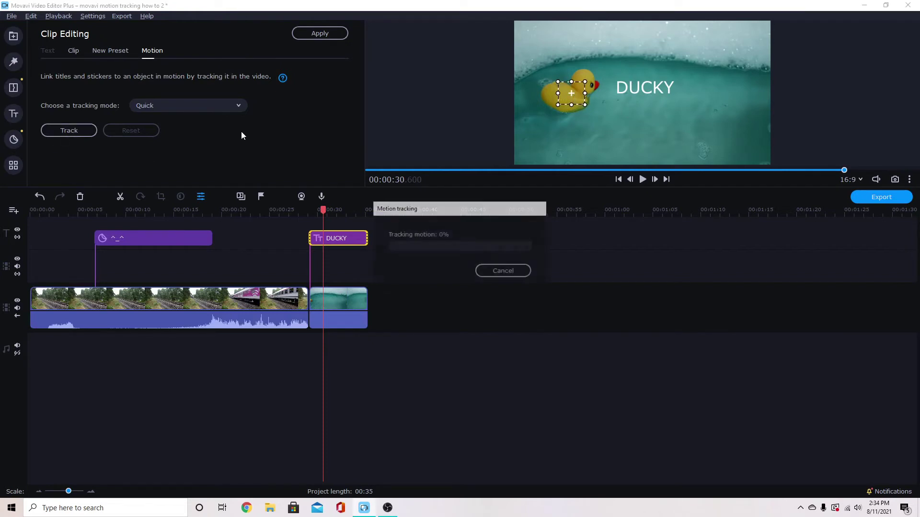
{"action": "left_click", "coordinate": [303, 210]}
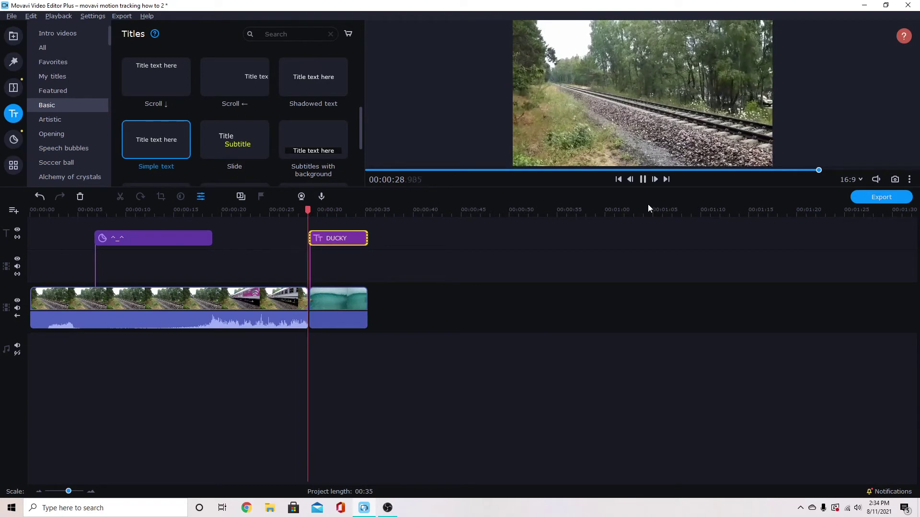
{"action": "left_click", "coordinate": [642, 179]}
{"action": "left_click", "coordinate": [324, 210]}
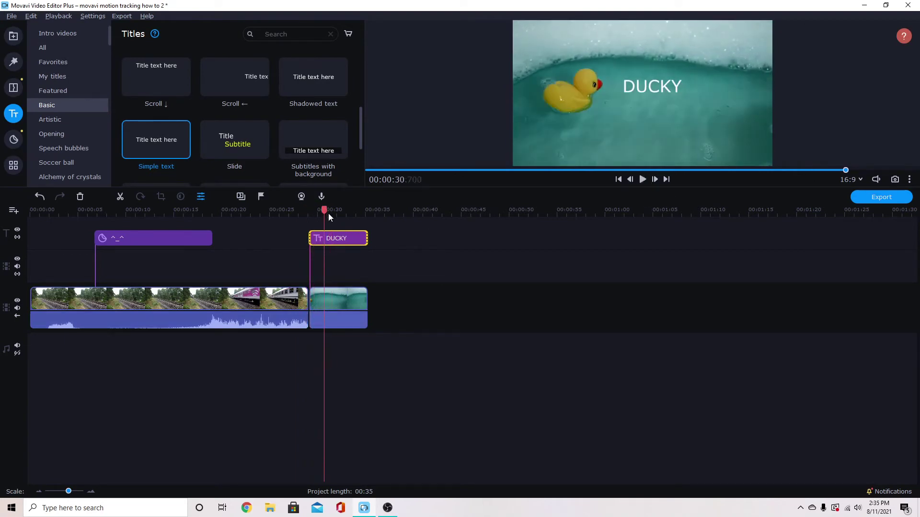
Step: Drag the DUCKY title onto the duck and replay to watch it follow
{"action": "left_click", "coordinate": [334, 238]}
{"action": "double_click", "coordinate": [332, 240]}
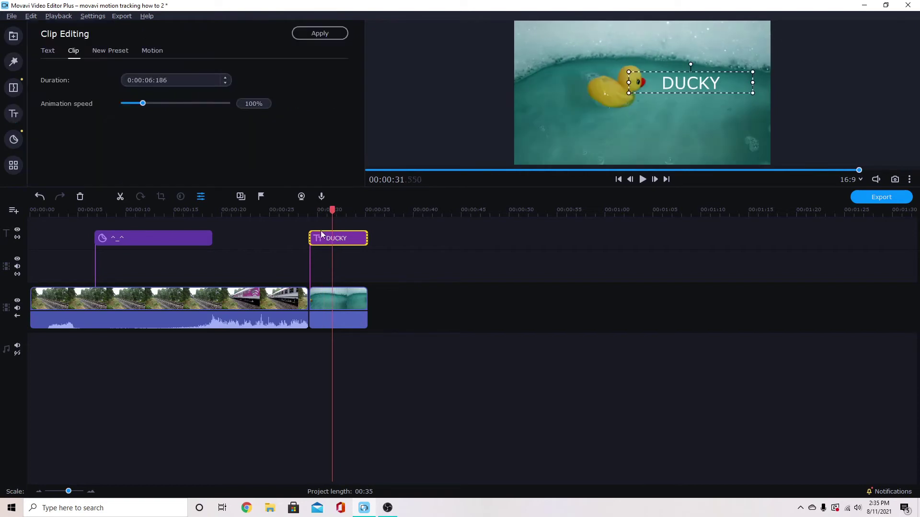
{"action": "left_click_drag", "start_coordinate": [668, 90], "coordinate": [610, 91]}
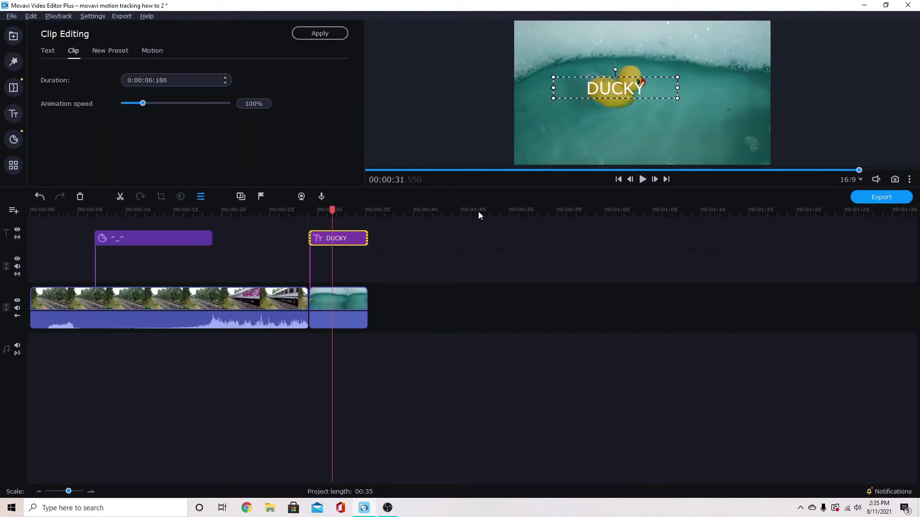
{"action": "left_click", "coordinate": [301, 212]}
{"action": "left_click", "coordinate": [642, 180]}
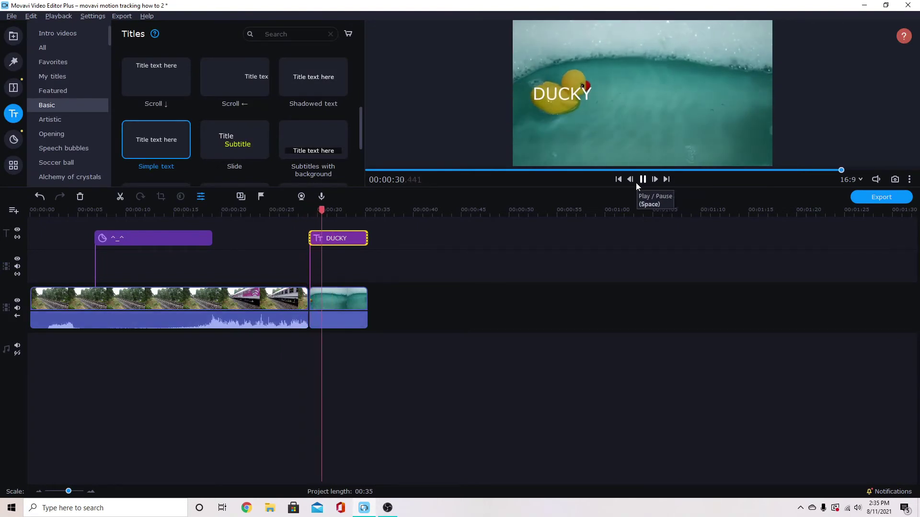
{"action": "left_click", "coordinate": [640, 180]}
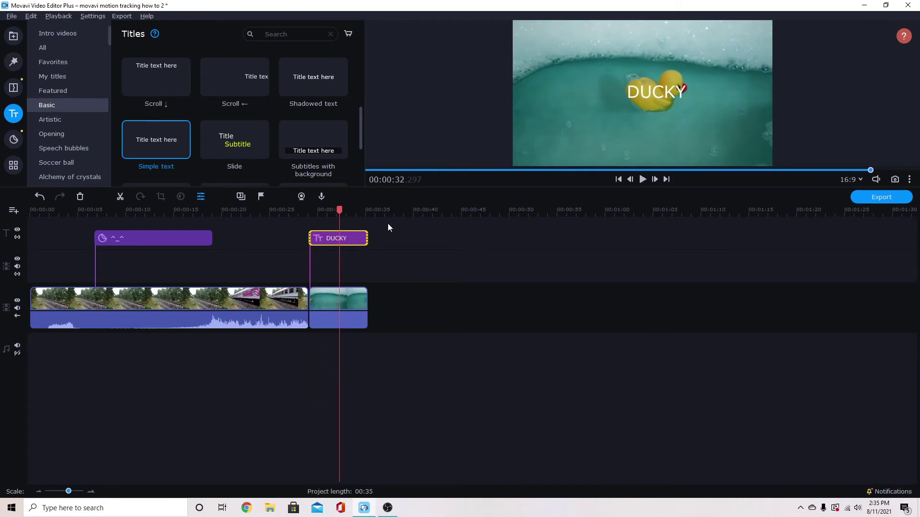
Step: Move the DUCKY title down to sit just below the duck
{"action": "double_click", "coordinate": [337, 240]}
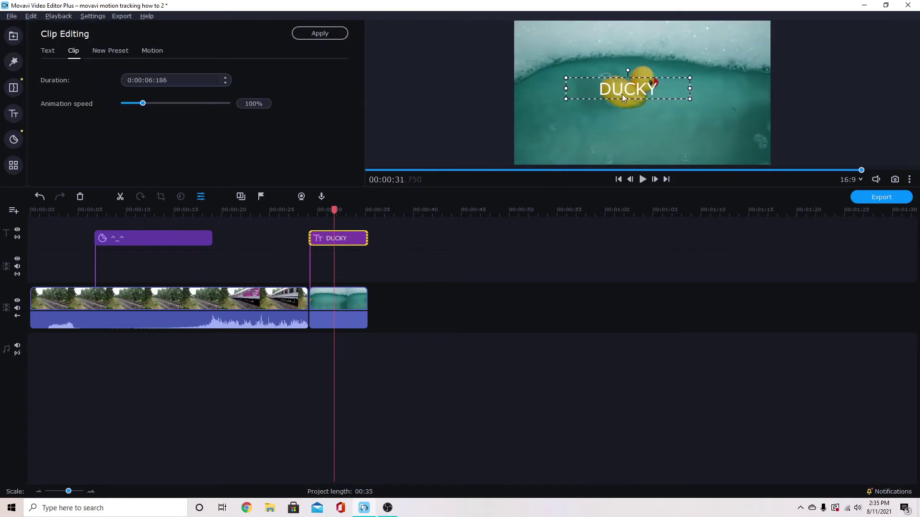
{"action": "left_click_drag", "start_coordinate": [616, 86], "coordinate": [627, 128]}
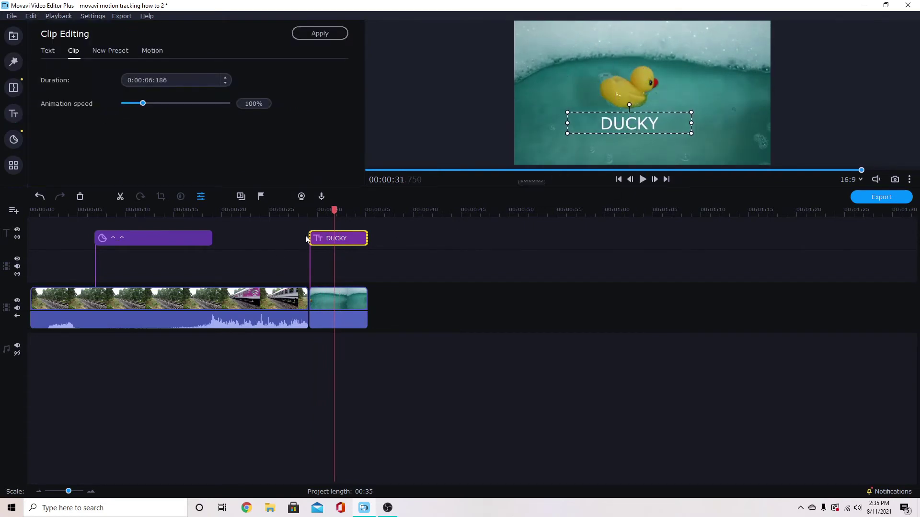
{"action": "left_click", "coordinate": [307, 222]}
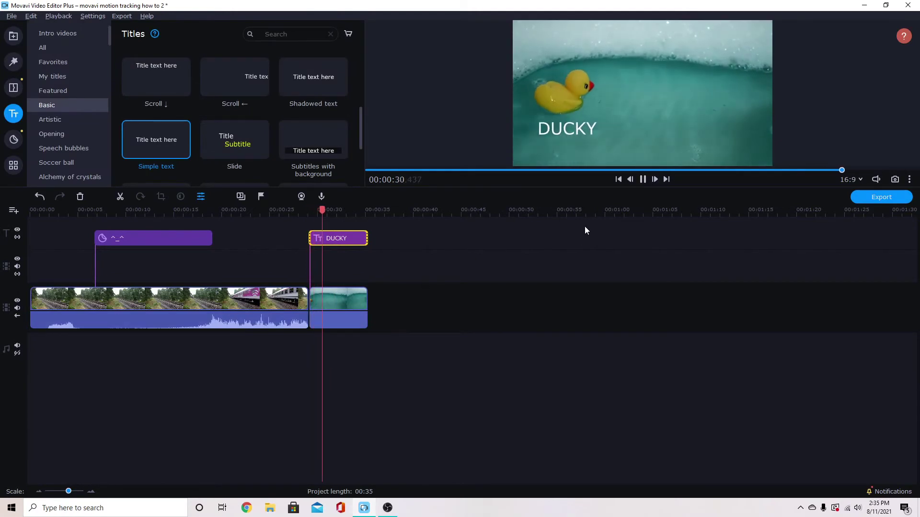
Step: Add Advanced keyframe animation to the smiley sticker via More tools > Animation
{"action": "left_click", "coordinate": [642, 179]}
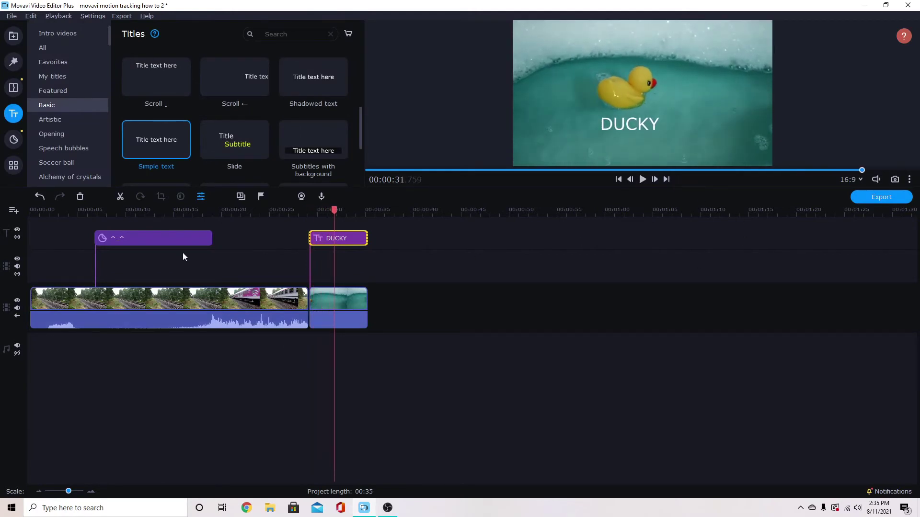
{"action": "left_click", "coordinate": [114, 209]}
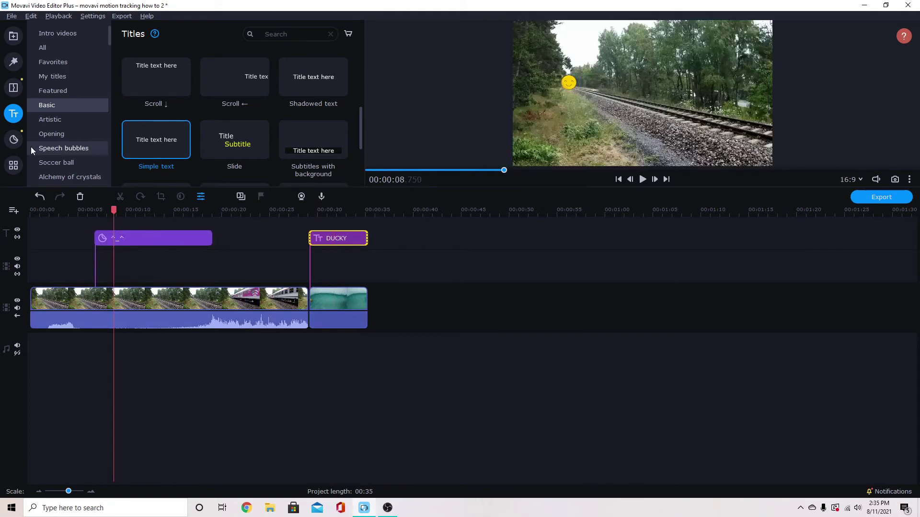
{"action": "left_click", "coordinate": [13, 165]}
{"action": "double_click", "coordinate": [111, 238]}
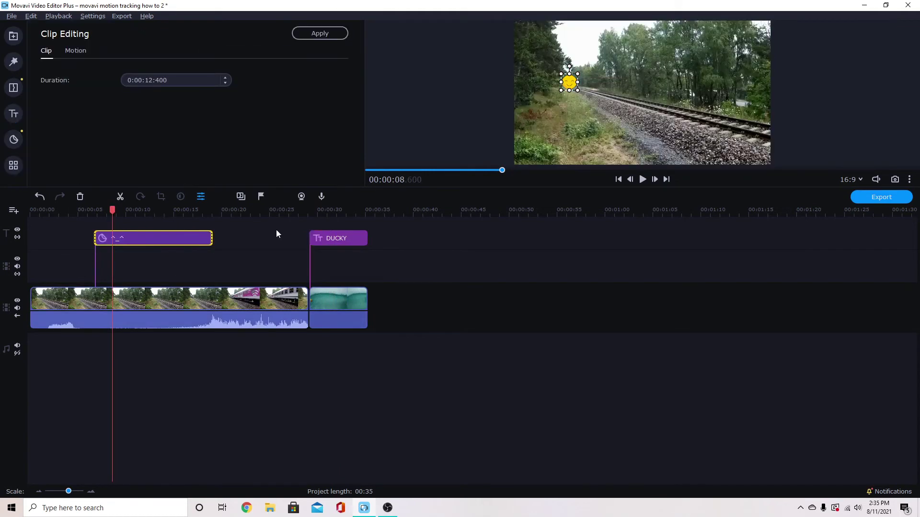
{"action": "left_click", "coordinate": [13, 165]}
{"action": "left_click", "coordinate": [53, 76]}
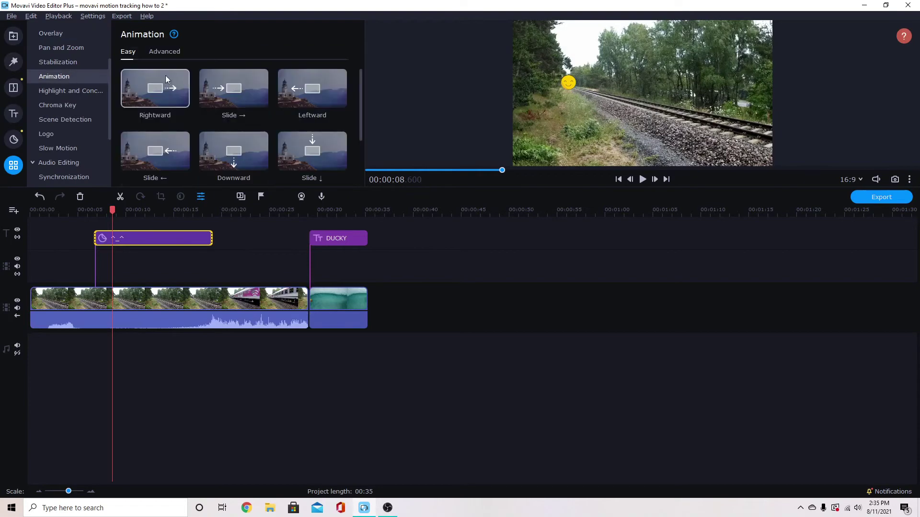
{"action": "left_click", "coordinate": [164, 52]}
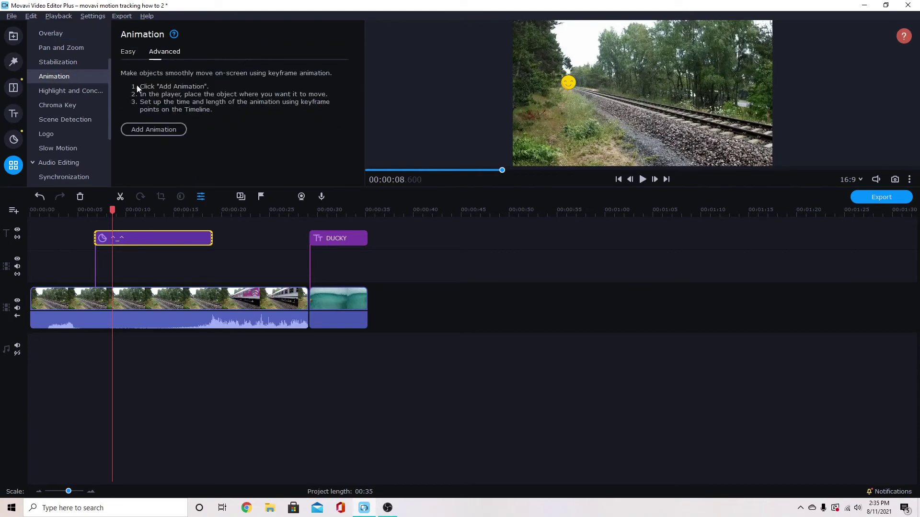
{"action": "left_click", "coordinate": [145, 130]}
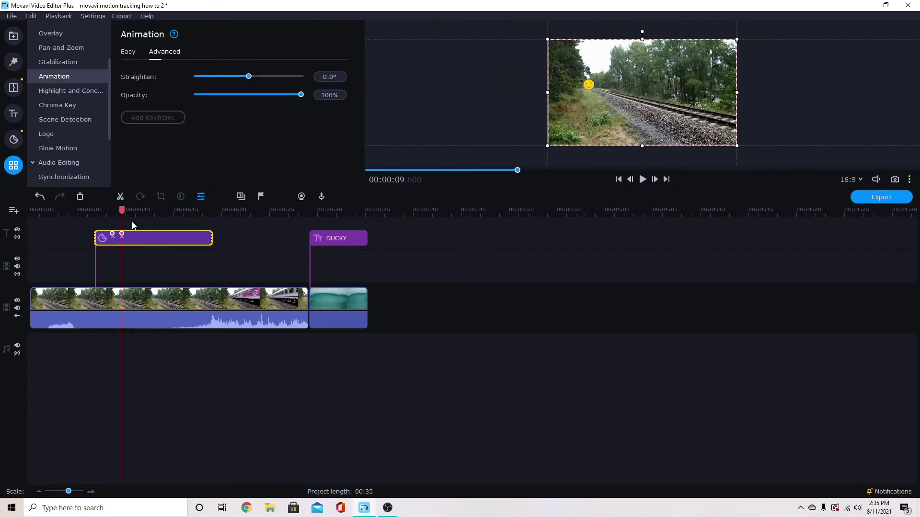
Step: Scrub to the sticker's keyframe near 17 seconds, then play the animation from 00:12.400
{"action": "left_click_drag", "start_coordinate": [126, 240], "coordinate": [175, 233]}
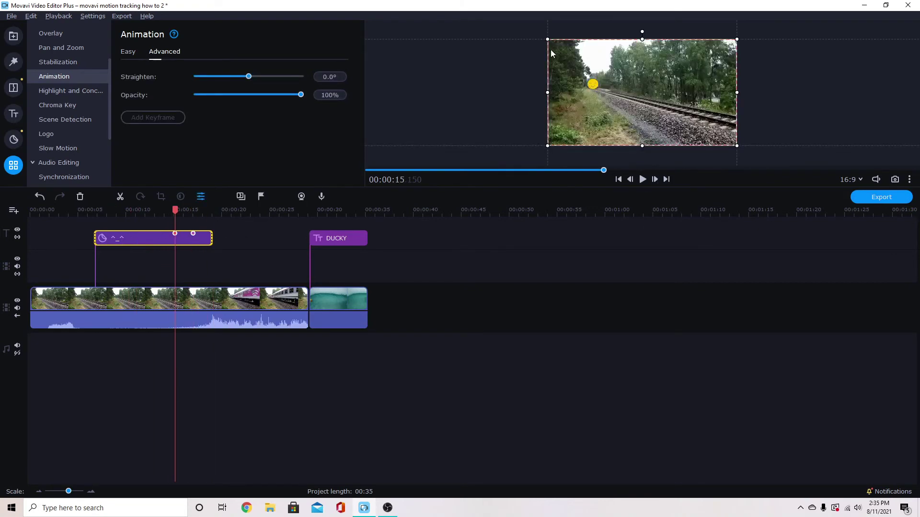
{"action": "left_click", "coordinate": [193, 233]}
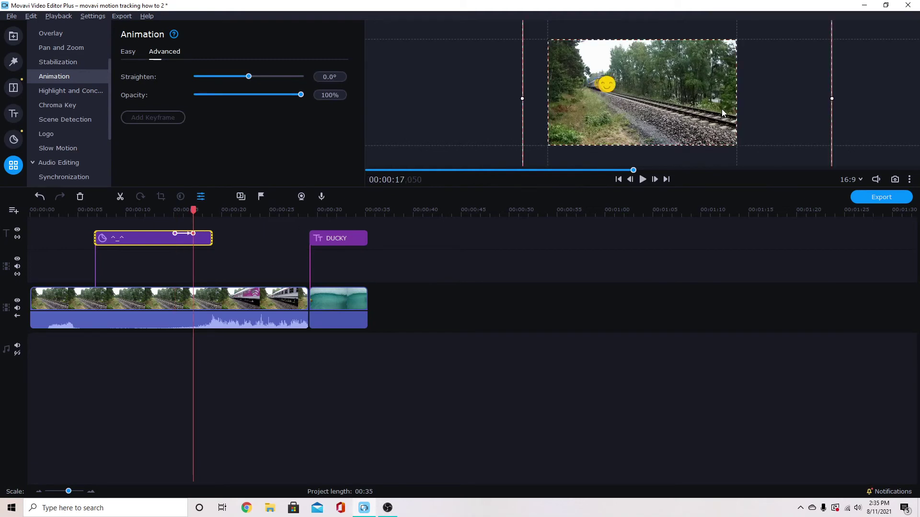
{"action": "left_click", "coordinate": [149, 213]}
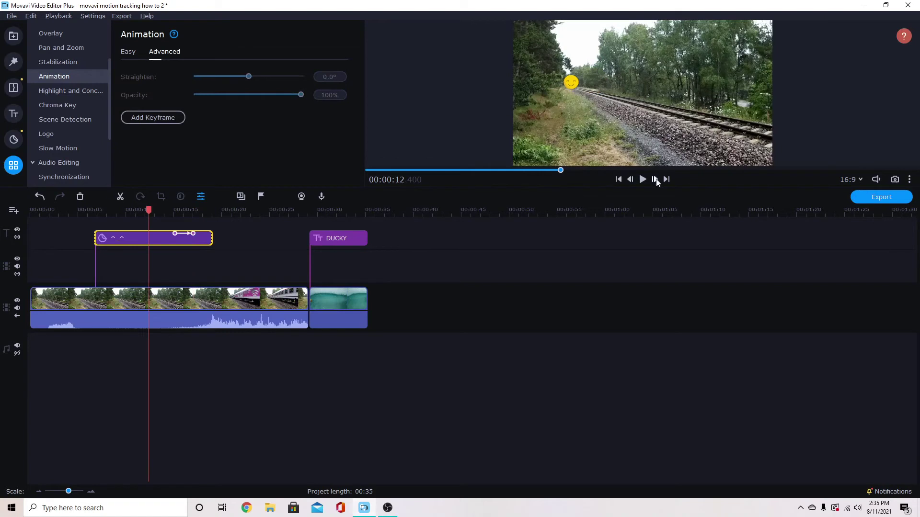
{"action": "left_click", "coordinate": [642, 179]}
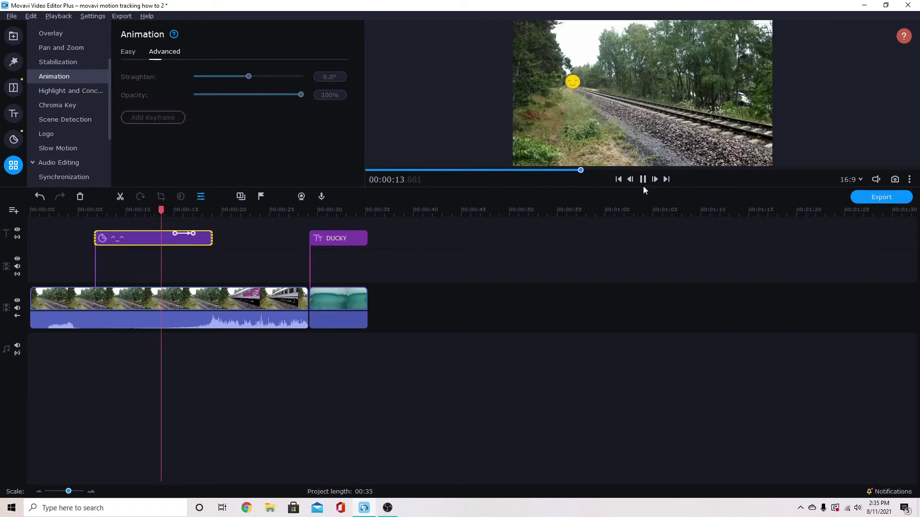
Step: Move the sticker's keyframe to 00:18.850 and shift the smiley up and left onto the train
{"action": "left_click", "coordinate": [192, 234]}
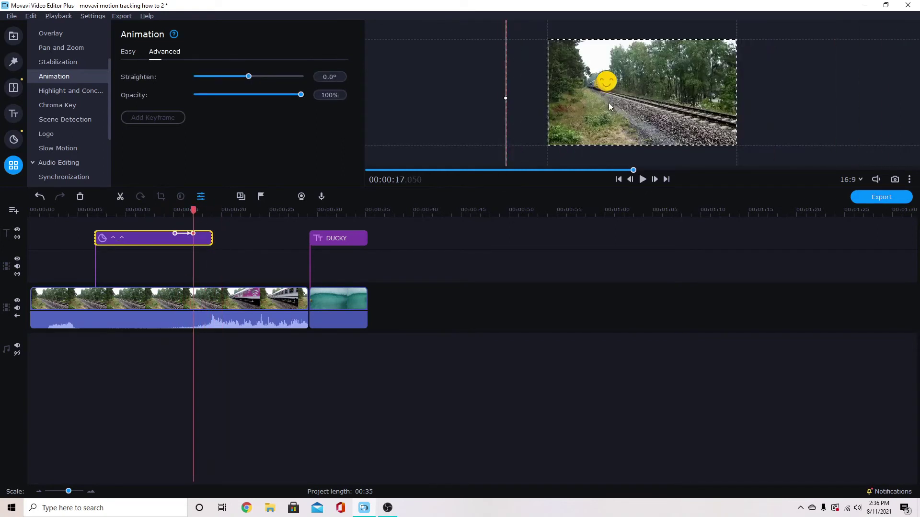
{"action": "mouse_move", "coordinate": [608, 103]}
{"action": "left_mouse_down"}
{"action": "mouse_move", "coordinate": [613, 117]}
{"action": "mouse_move", "coordinate": [603, 88]}
{"action": "left_mouse_up"}
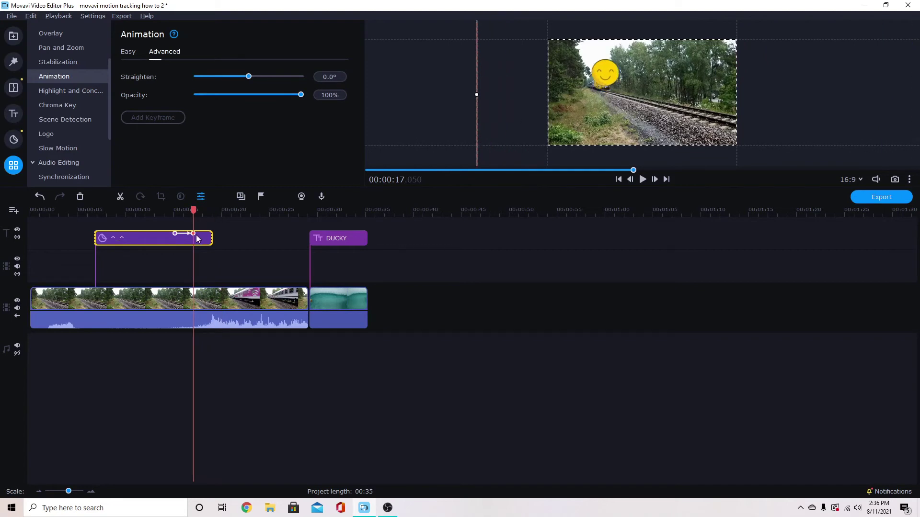
{"action": "left_click_drag", "start_coordinate": [194, 233], "coordinate": [210, 234]}
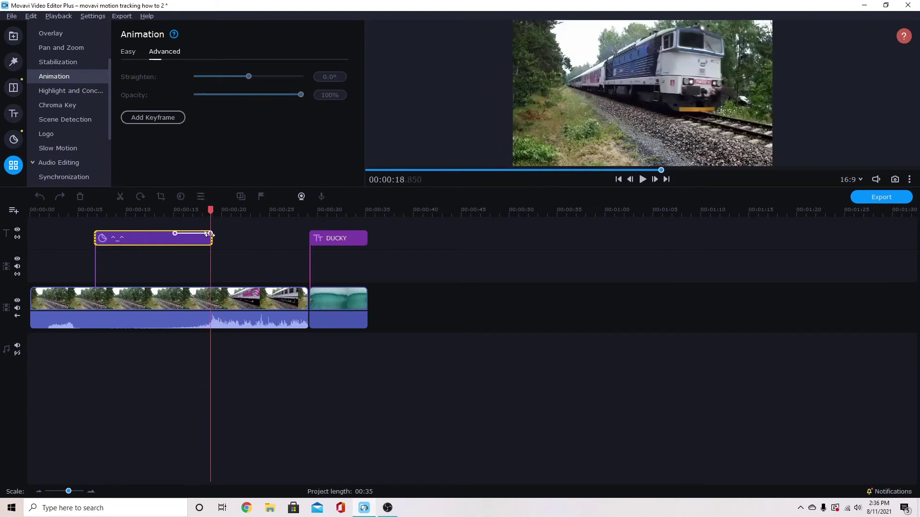
{"action": "left_click", "coordinate": [210, 234]}
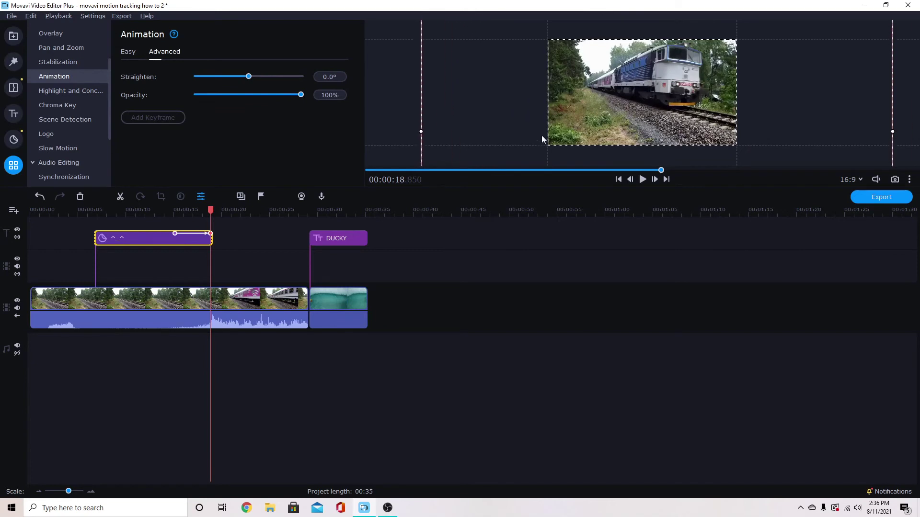
{"action": "left_click_drag", "start_coordinate": [541, 135], "coordinate": [527, 88]}
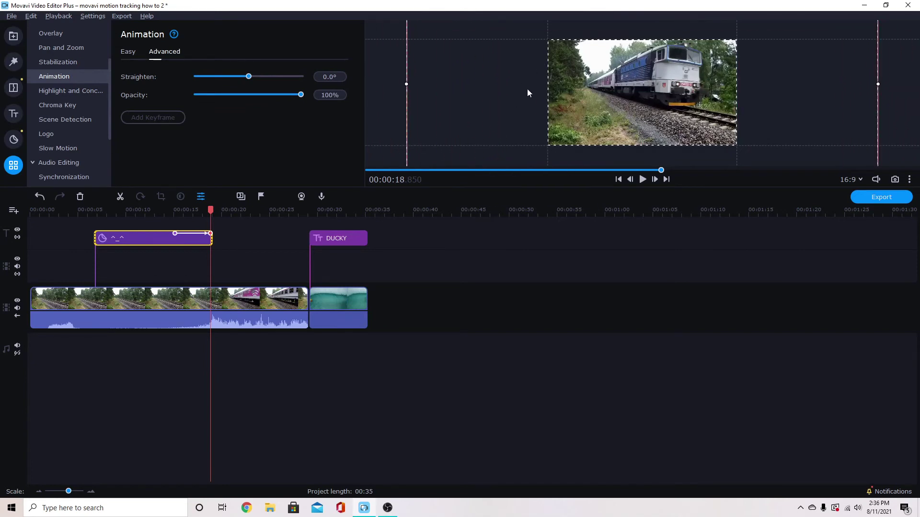
{"action": "left_click", "coordinate": [208, 212]}
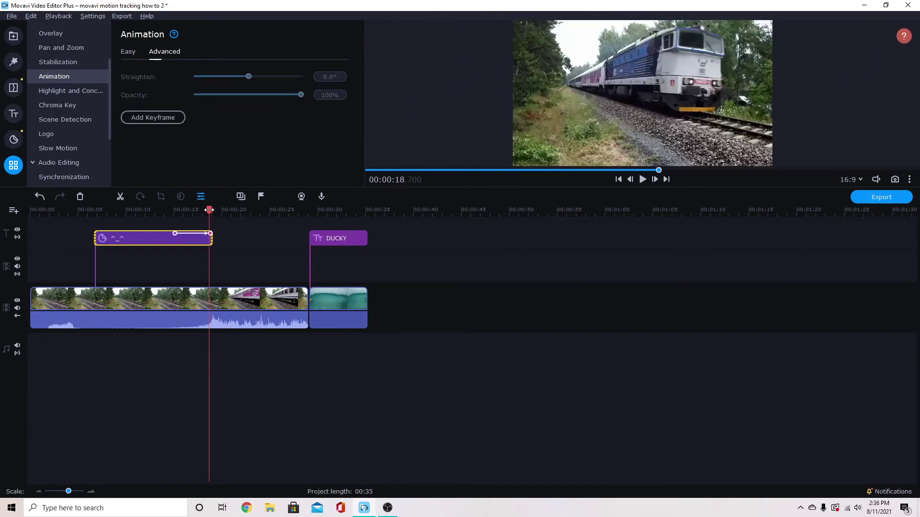
{"action": "left_click", "coordinate": [206, 234]}
{"action": "left_click", "coordinate": [206, 233]}
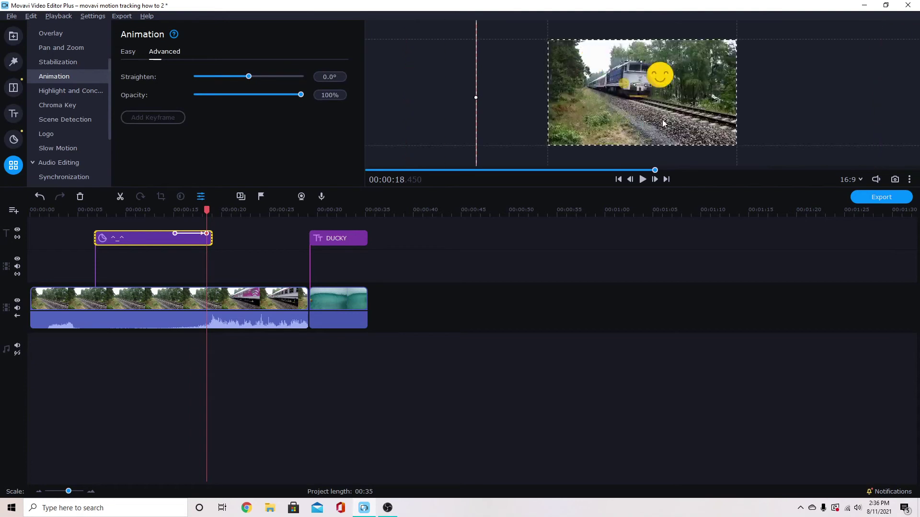
Step: Play the sticker's motion back from about 14.4 s and stop at 16.6 s
{"action": "left_click", "coordinate": [168, 209]}
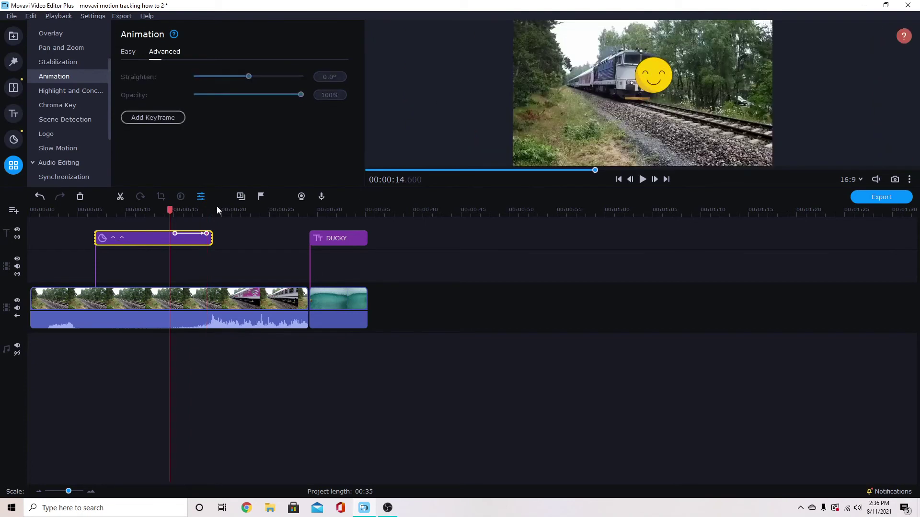
{"action": "left_click", "coordinate": [643, 179]}
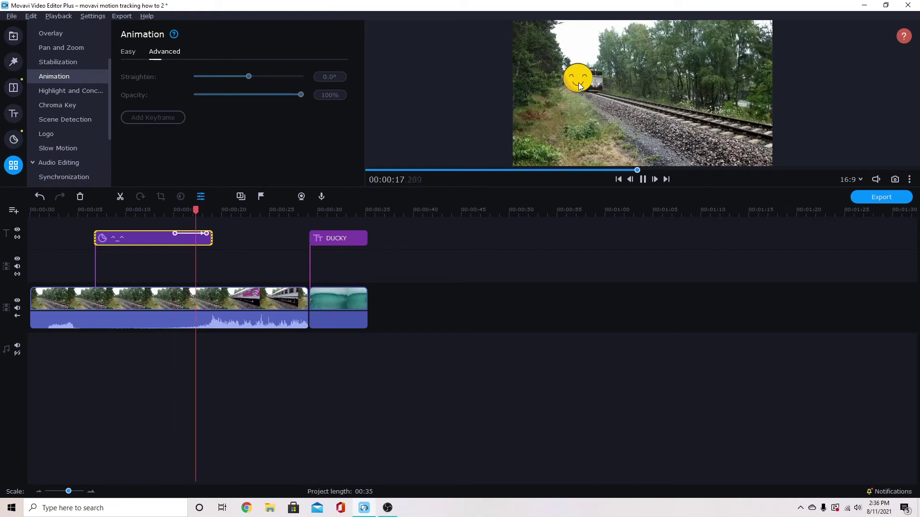
{"action": "left_click", "coordinate": [178, 211]}
{"action": "left_click", "coordinate": [169, 211]}
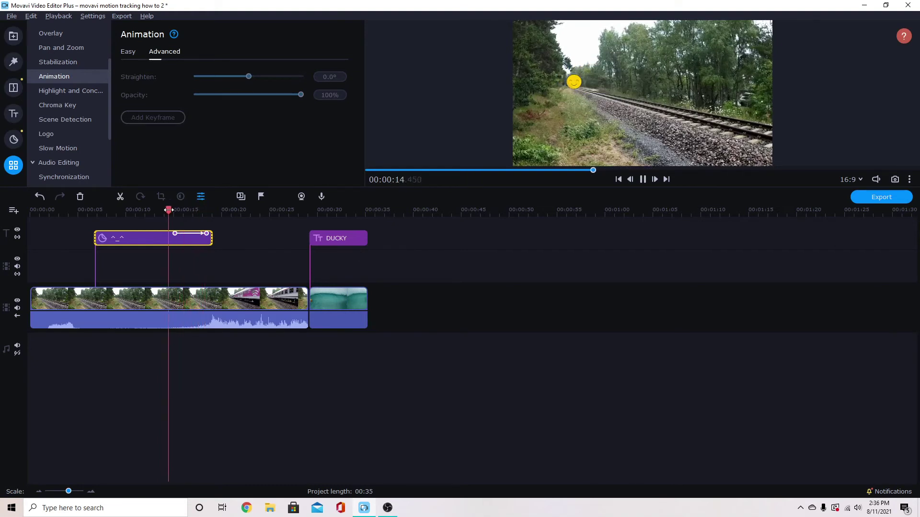
{"action": "key", "text": "space"}
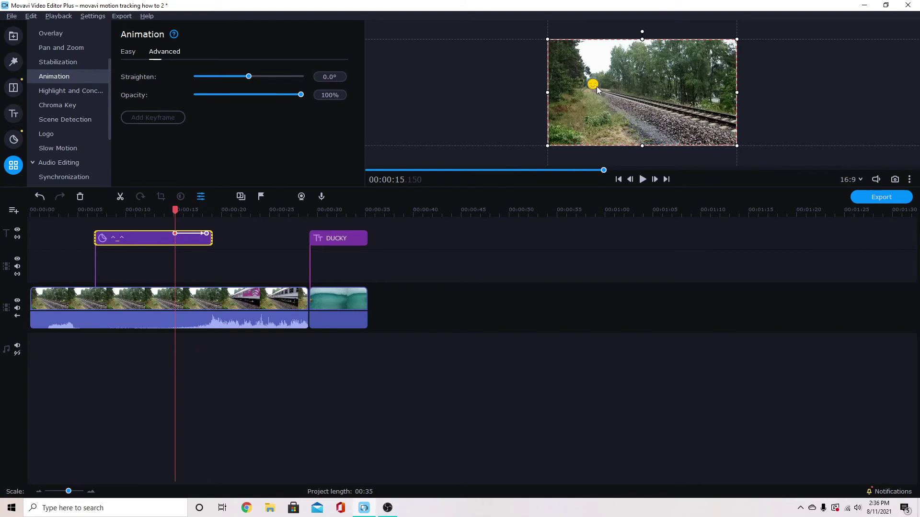
{"action": "left_click", "coordinate": [187, 238]}
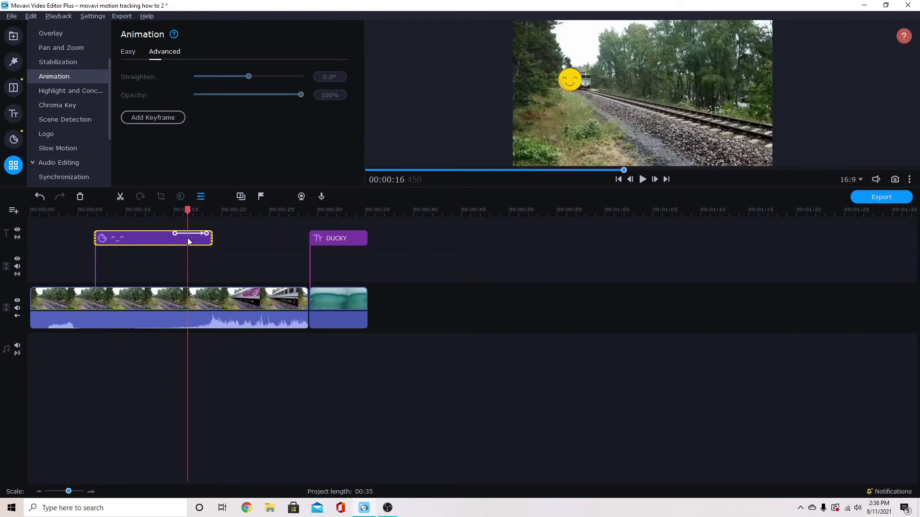
{"action": "left_click", "coordinate": [189, 237]}
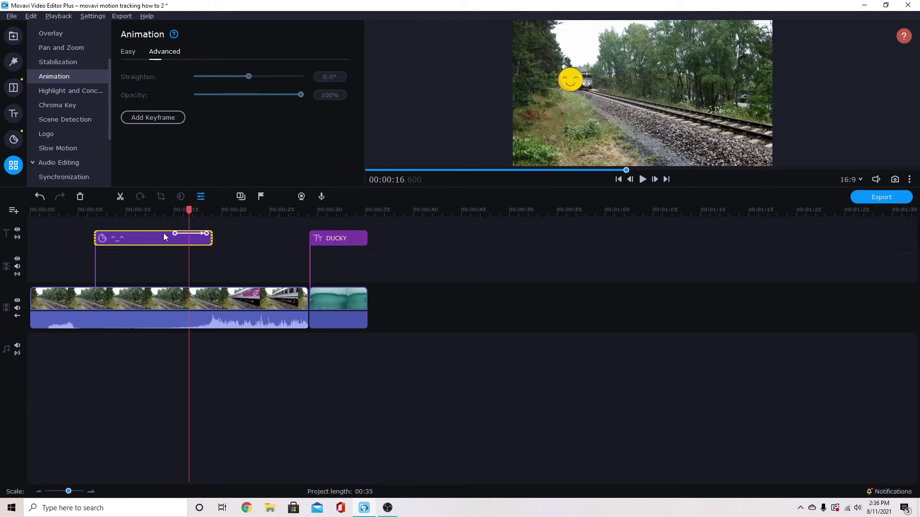
Step: Check the DUCKY title's motion-tracking options, then select the duck video clip
{"action": "left_click", "coordinate": [319, 210]}
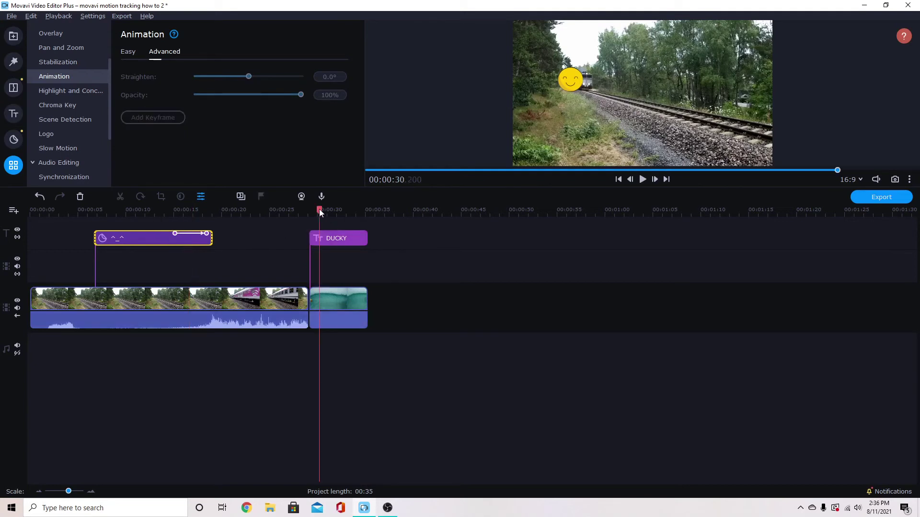
{"action": "double_click", "coordinate": [334, 238]}
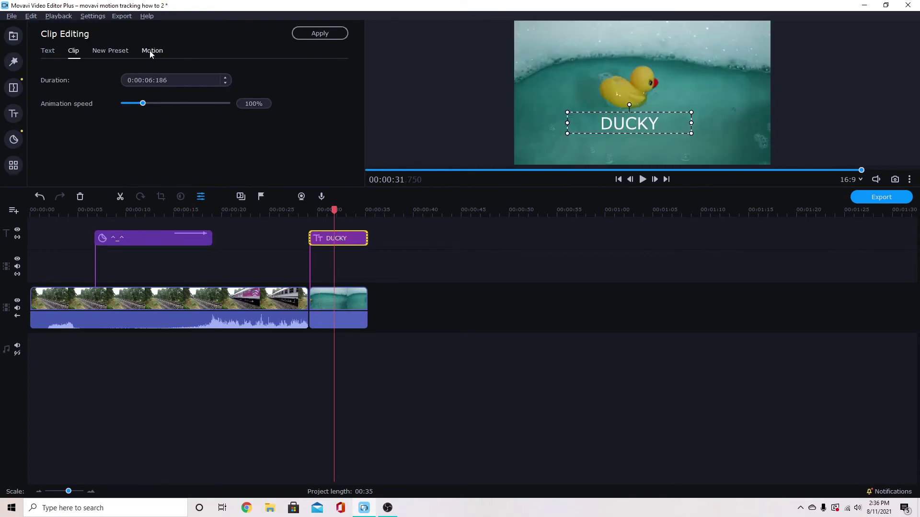
{"action": "left_click", "coordinate": [149, 51]}
{"action": "left_click", "coordinate": [14, 166]}
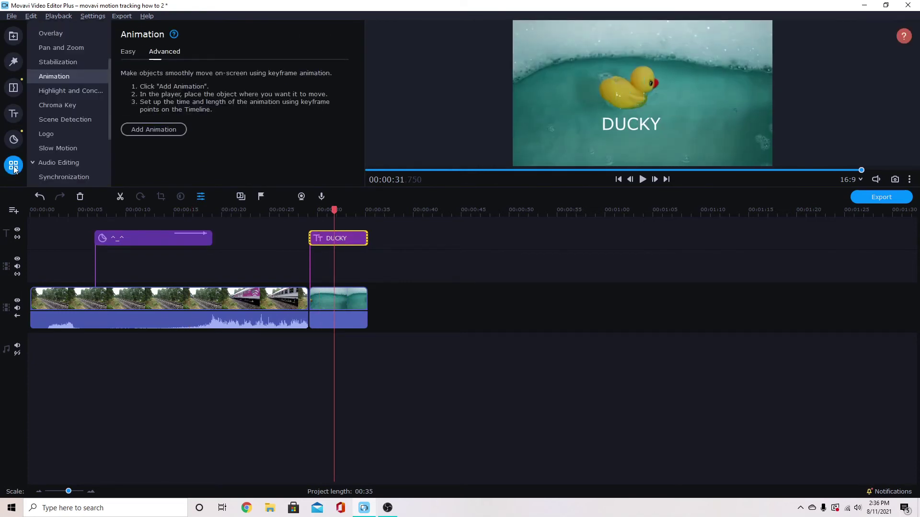
{"action": "left_click", "coordinate": [352, 292]}
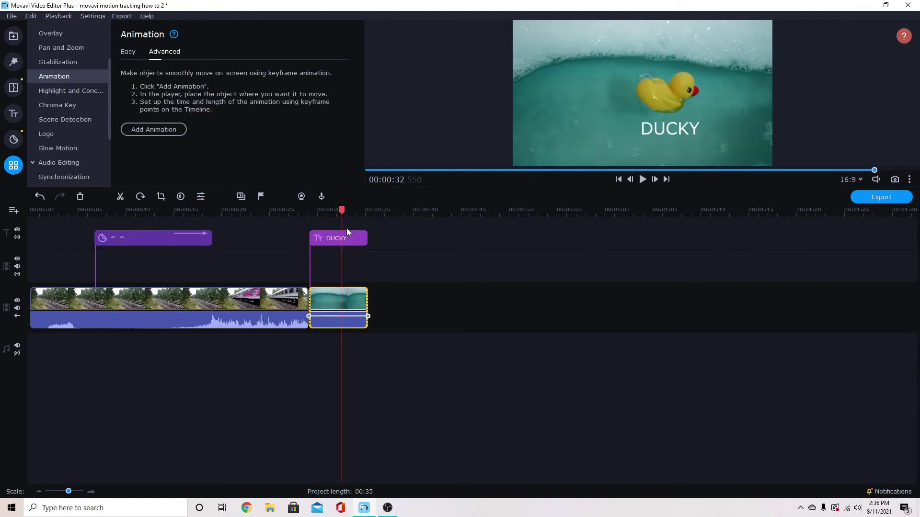
Step: Apply a clear ellipse mask centered over the duck with 21% feathering
{"action": "scroll", "coordinate": [51, 113], "scroll_direction": "up", "scroll_amount": 2}
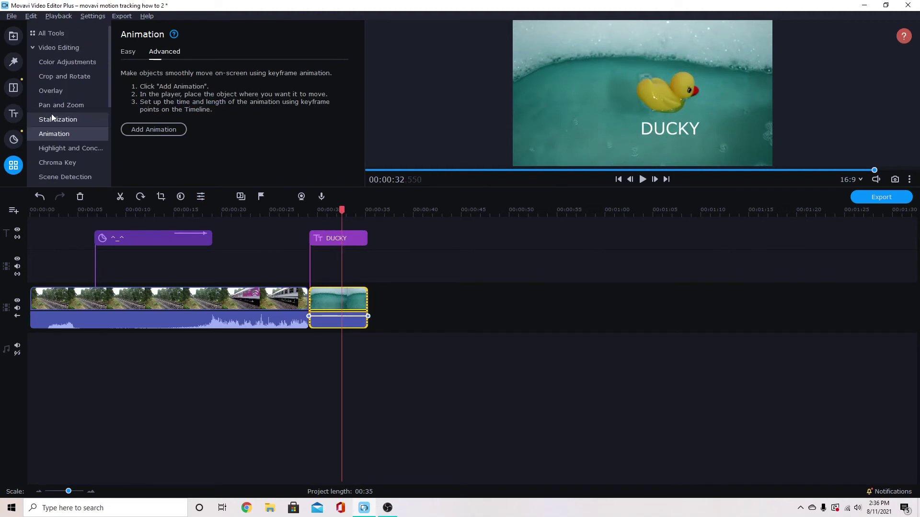
{"action": "left_click", "coordinate": [64, 148]}
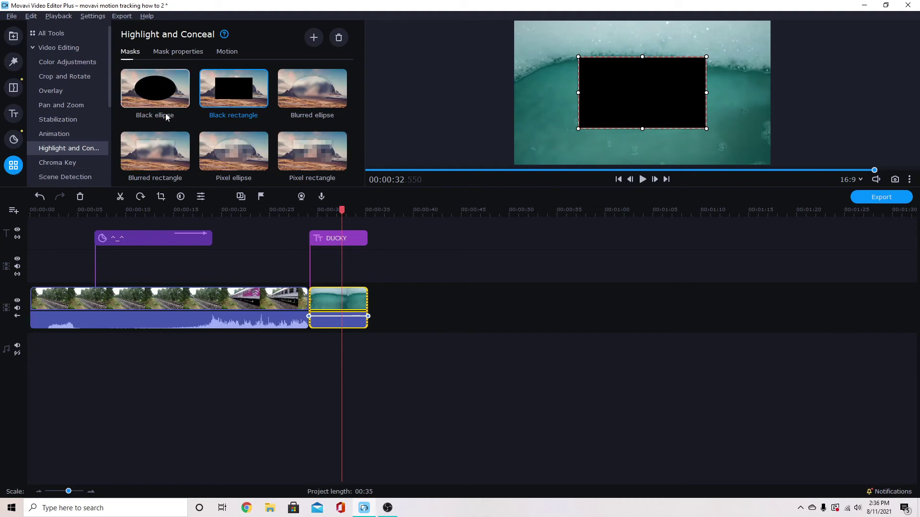
{"action": "scroll", "coordinate": [183, 125], "scroll_direction": "down", "scroll_amount": 3}
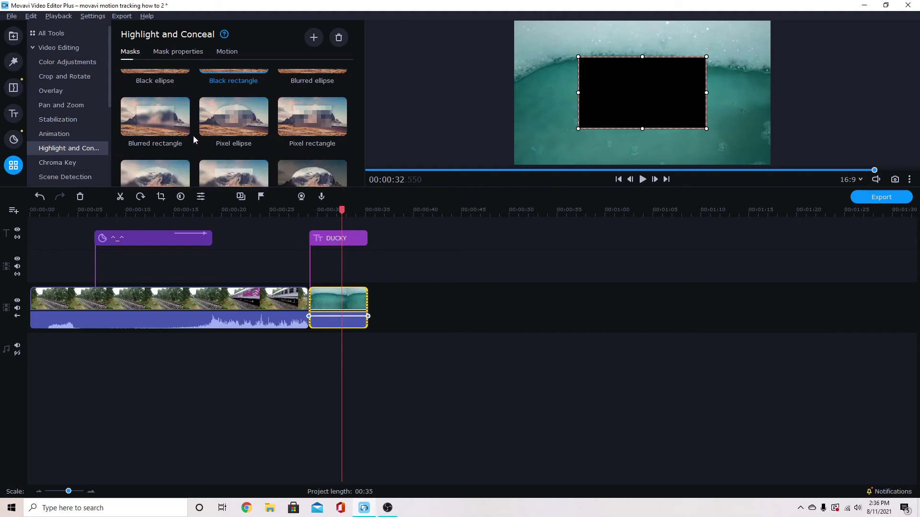
{"action": "left_click", "coordinate": [173, 127]}
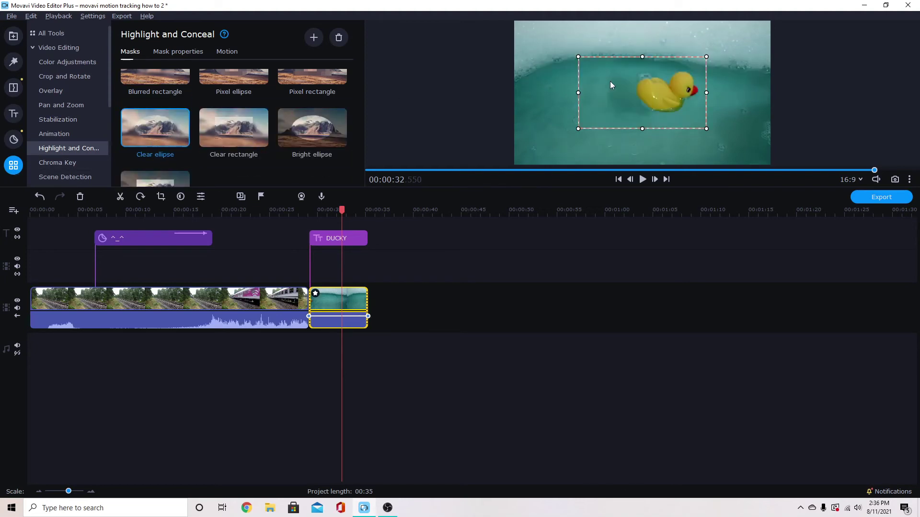
{"action": "left_click_drag", "start_coordinate": [642, 95], "coordinate": [672, 97]}
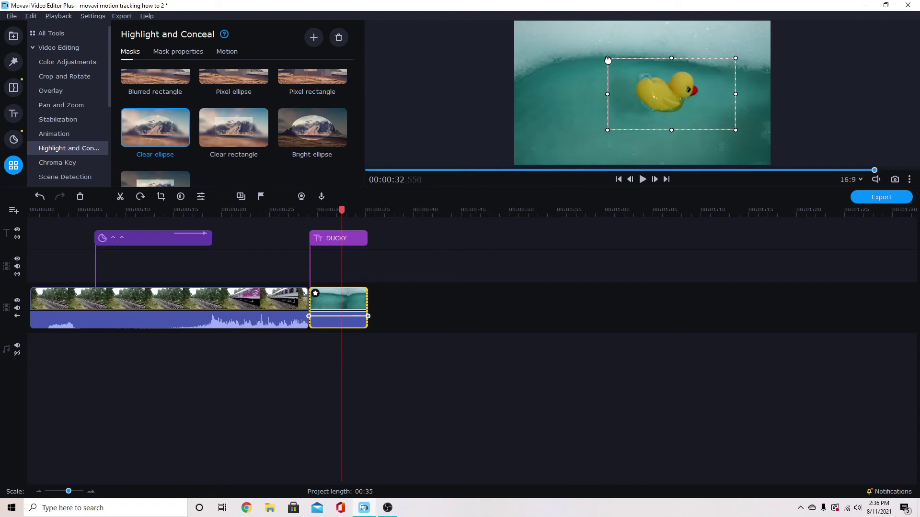
{"action": "mouse_move", "coordinate": [608, 60]}
{"action": "left_mouse_down"}
{"action": "mouse_move", "coordinate": [624, 59]}
{"action": "mouse_move", "coordinate": [600, 59]}
{"action": "left_mouse_up"}
{"action": "left_click", "coordinate": [178, 52]}
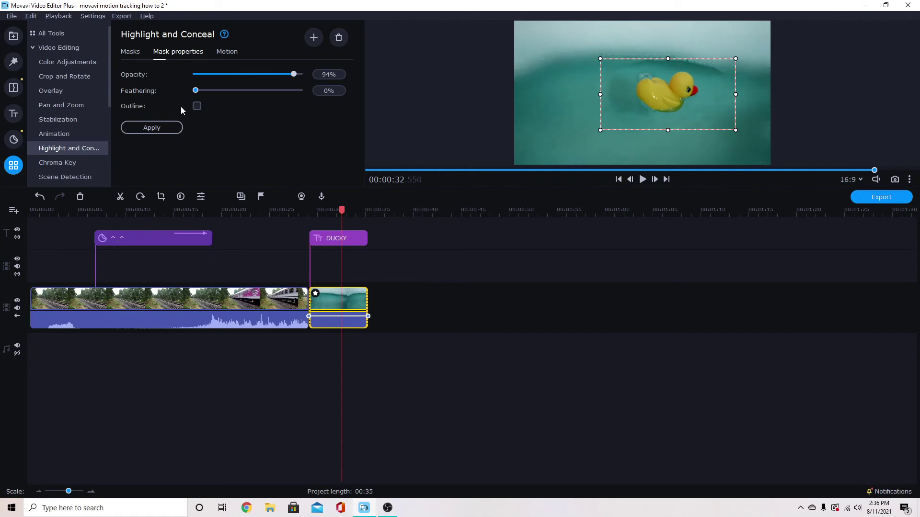
{"action": "left_click_drag", "start_coordinate": [195, 91], "coordinate": [219, 94]}
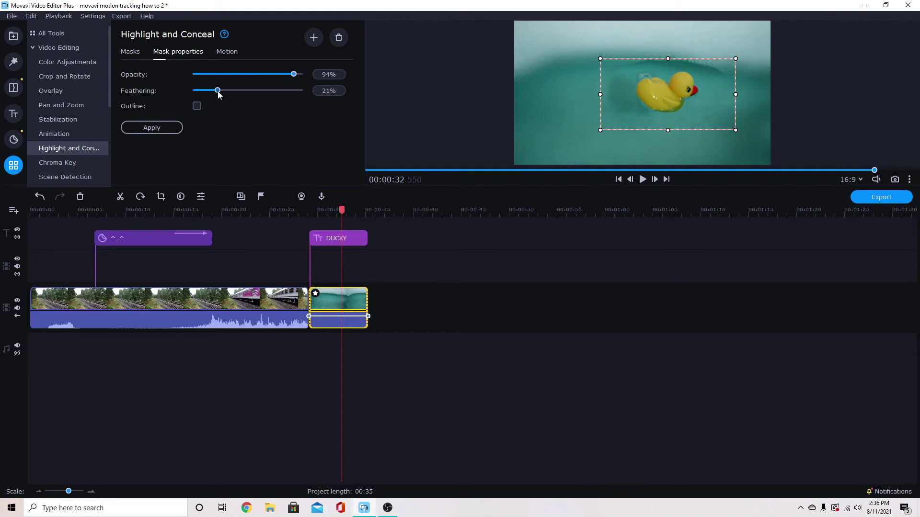
Step: Switch the mask to Bright ellipse and narrow it to fit the duck
{"action": "left_click", "coordinate": [129, 52]}
{"action": "scroll", "coordinate": [218, 143], "scroll_direction": "down", "scroll_amount": 1}
{"action": "scroll", "coordinate": [218, 150], "scroll_direction": "down", "scroll_amount": 2}
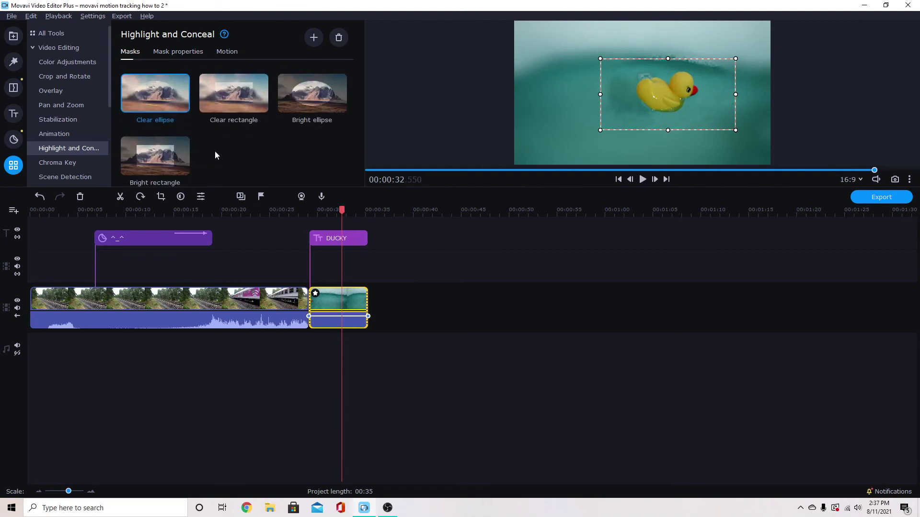
{"action": "left_click", "coordinate": [311, 90]}
{"action": "mouse_move", "coordinate": [686, 89]}
{"action": "left_mouse_down"}
{"action": "mouse_move", "coordinate": [714, 93]}
{"action": "mouse_move", "coordinate": [683, 96]}
{"action": "left_mouse_up"}
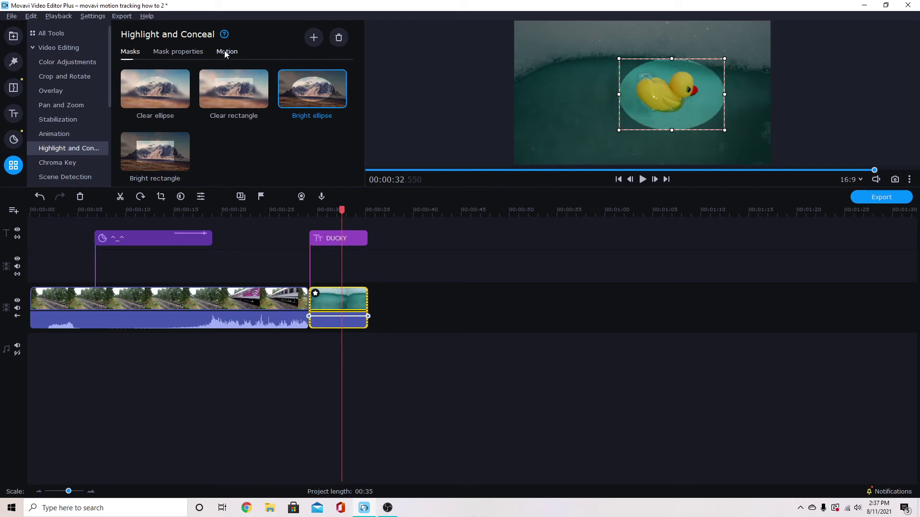
{"action": "left_click", "coordinate": [226, 52]}
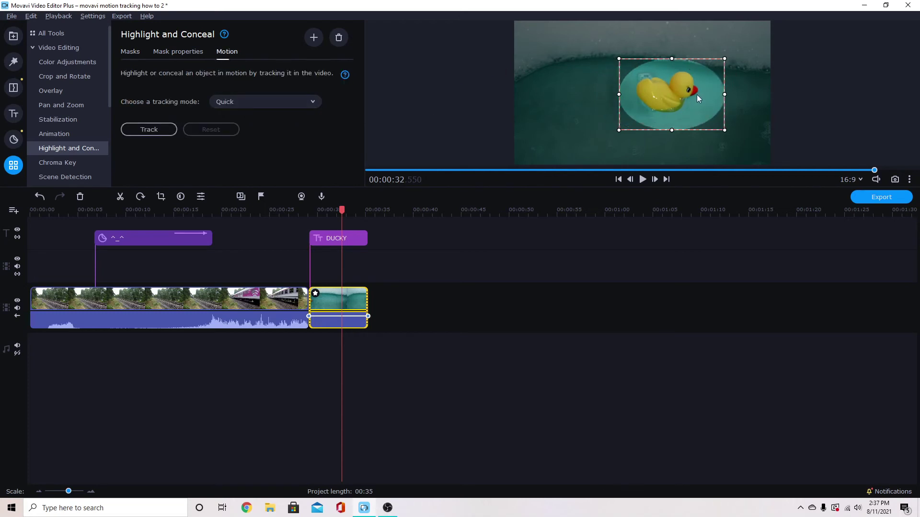
Step: Place the ellipse on the duck and run Track, Reset, then Track again
{"action": "mouse_move", "coordinate": [723, 91]}
{"action": "left_mouse_down"}
{"action": "mouse_move", "coordinate": [700, 94]}
{"action": "mouse_move", "coordinate": [710, 97]}
{"action": "left_mouse_up"}
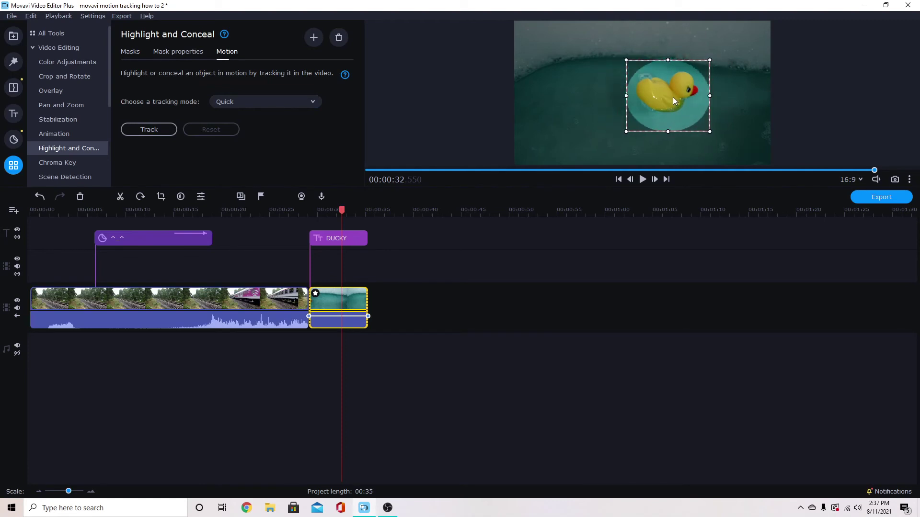
{"action": "left_click", "coordinate": [132, 134]}
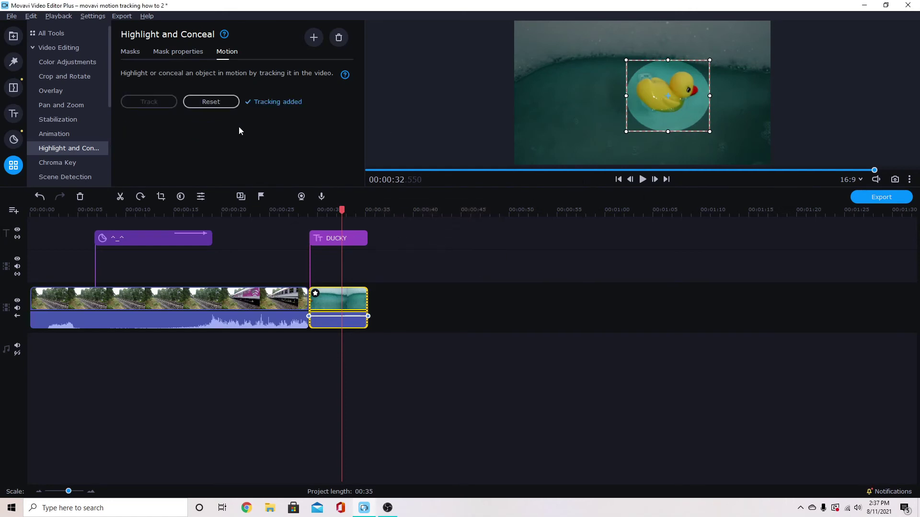
{"action": "left_click", "coordinate": [200, 99]}
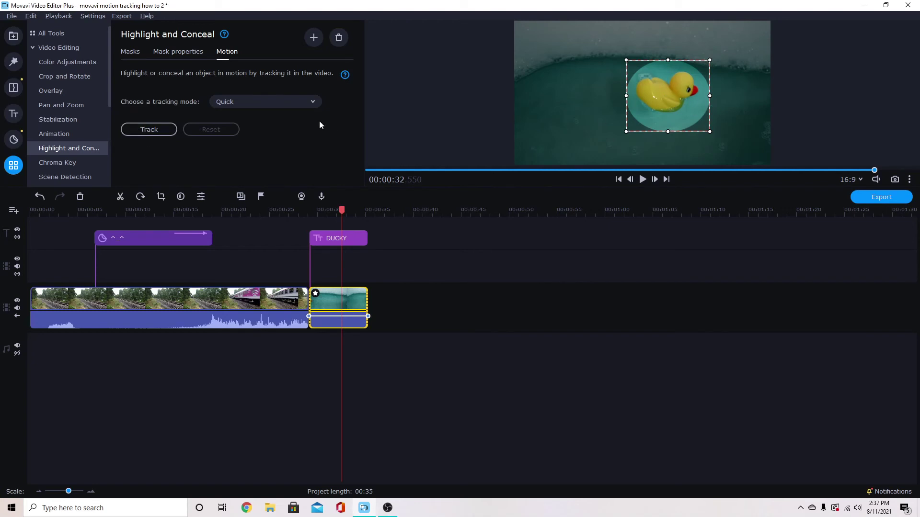
{"action": "left_click", "coordinate": [125, 130]}
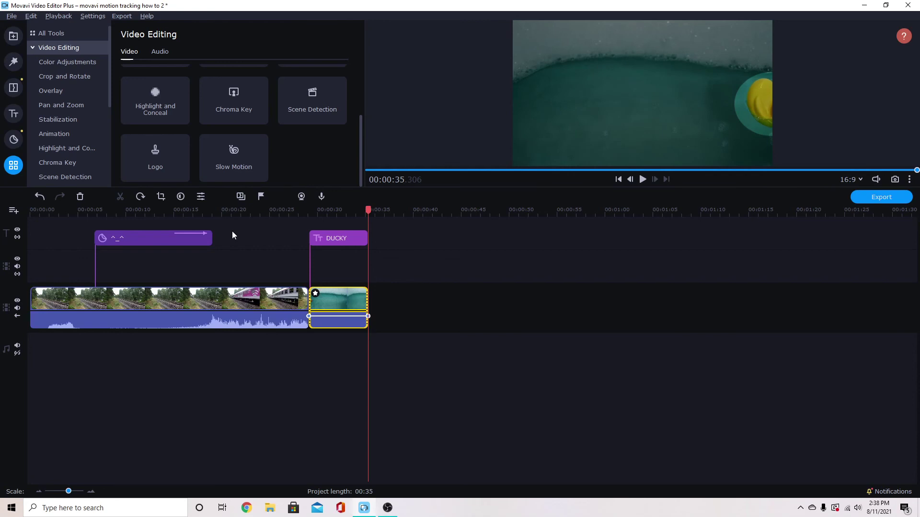
Step: Trim the sticker clip to end at 00:18.850, then select the train clip at 19.3 s
{"action": "left_click", "coordinate": [239, 212]}
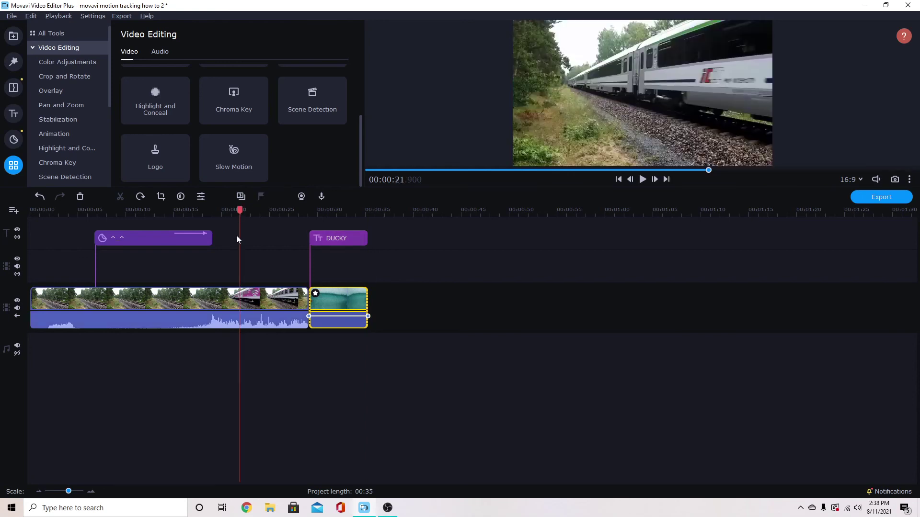
{"action": "left_click_drag", "start_coordinate": [212, 238], "coordinate": [259, 238]}
{"action": "left_click", "coordinate": [190, 210]}
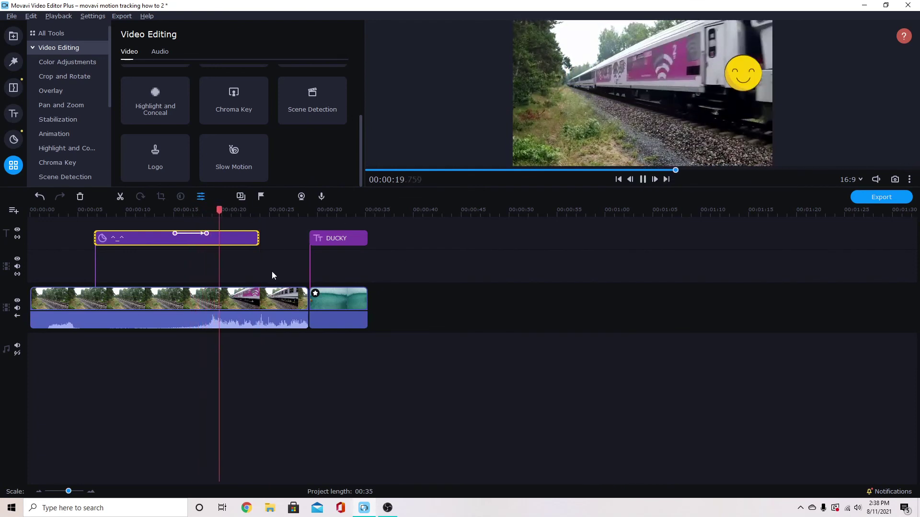
{"action": "left_click", "coordinate": [219, 249]}
{"action": "left_click_drag", "start_coordinate": [257, 237], "coordinate": [210, 238]}
{"action": "left_click", "coordinate": [214, 312]}
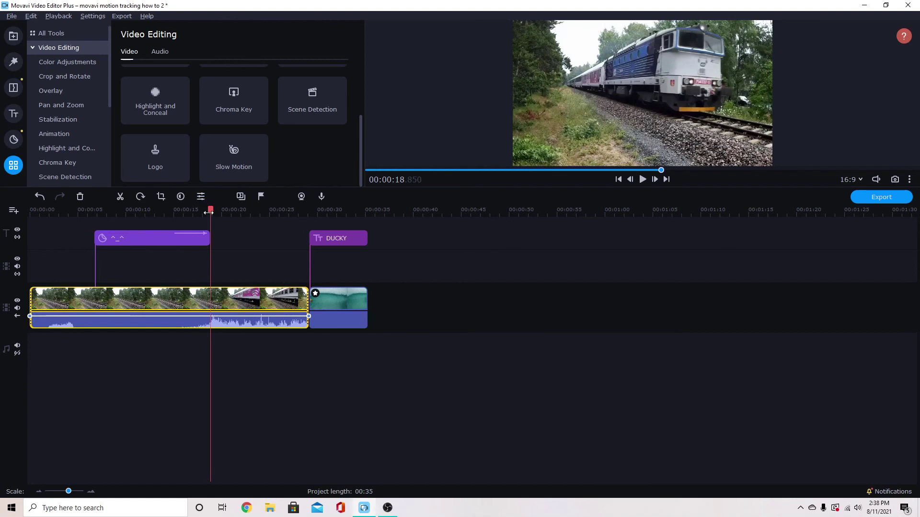
{"action": "left_click_drag", "start_coordinate": [208, 212], "coordinate": [214, 214]}
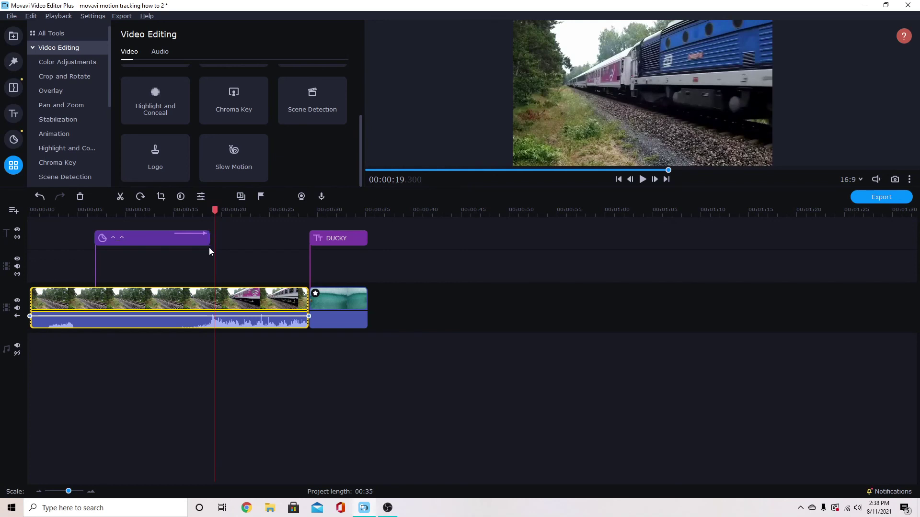
Step: Split the train clip at 19.3 s with Ctrl+B and move the playhead back to 5.75 s
{"action": "key", "text": "ctrl+b"}
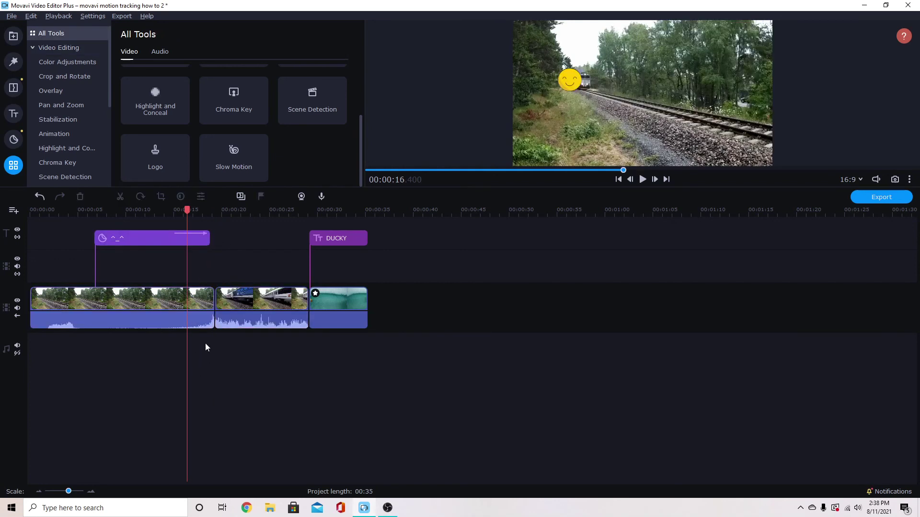
{"action": "double_click", "coordinate": [172, 305]}
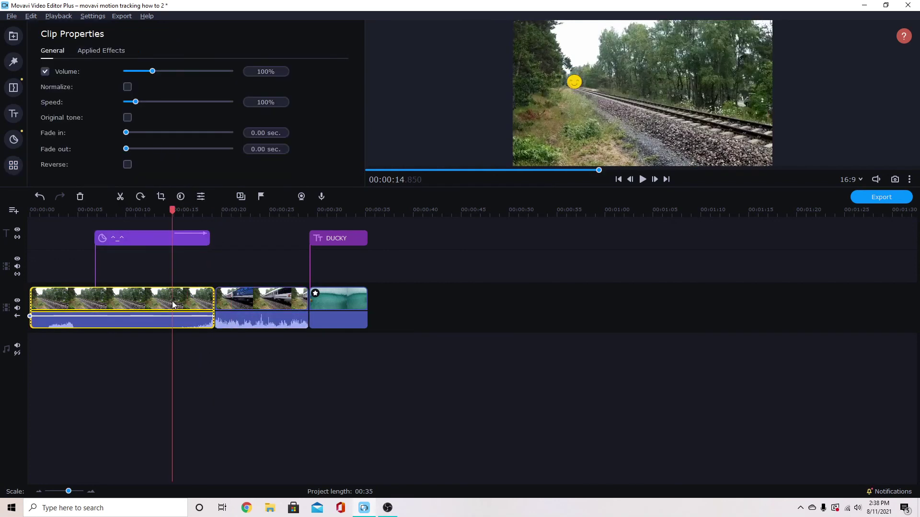
{"action": "left_click", "coordinate": [93, 301]}
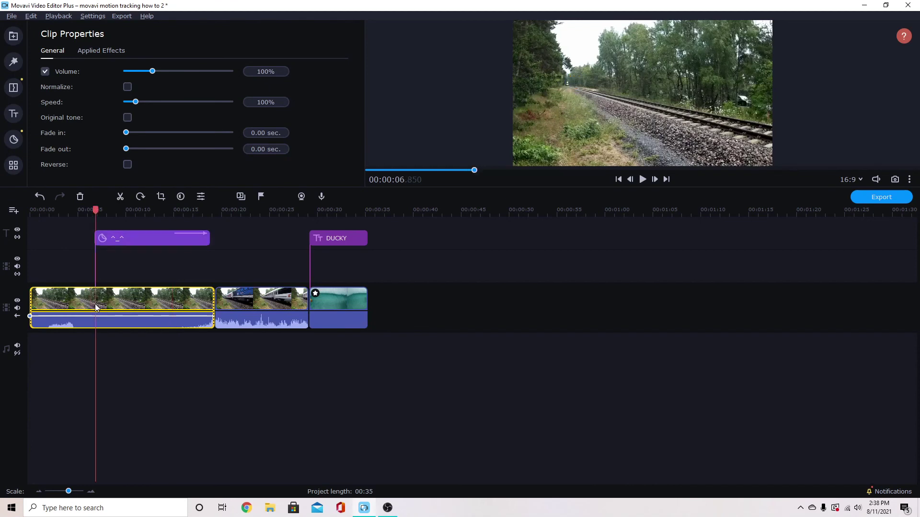
{"action": "key", "text": "Left"}
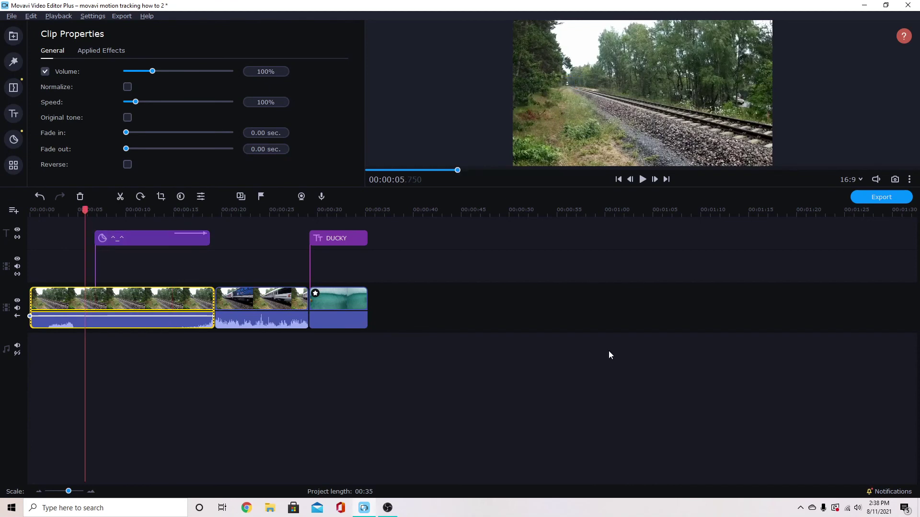